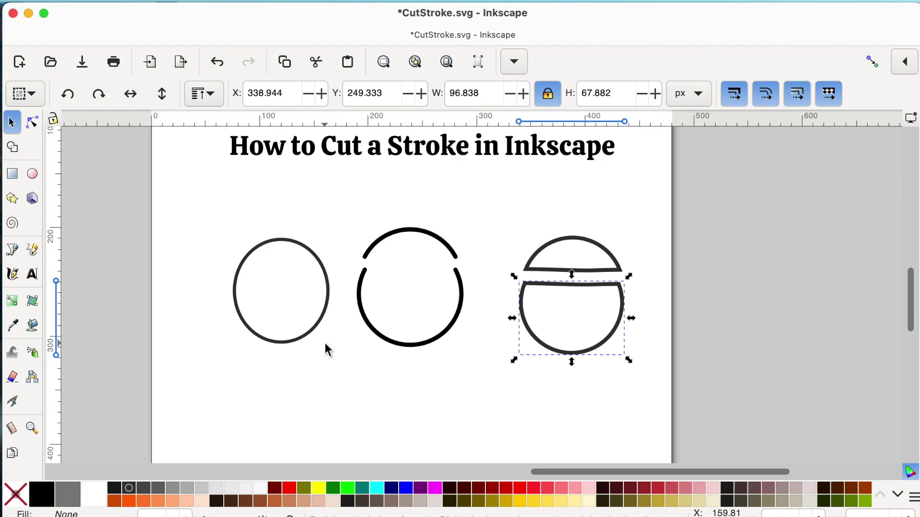
- Nudge the three example circles and their cut arc pieces slightly with the Selector
{"action": "left_click_drag", "start_coordinate": [315, 329], "coordinate": [308, 330]}
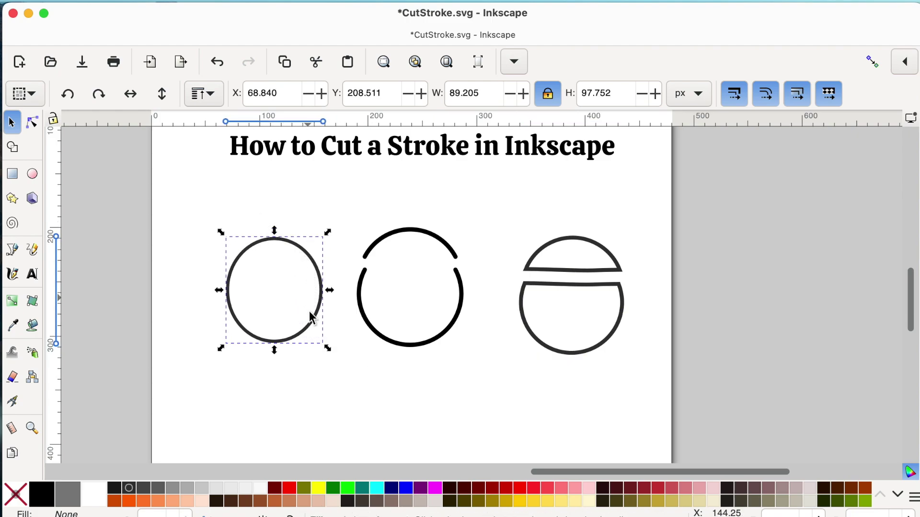
{"action": "left_click_drag", "start_coordinate": [411, 233], "coordinate": [411, 233]}
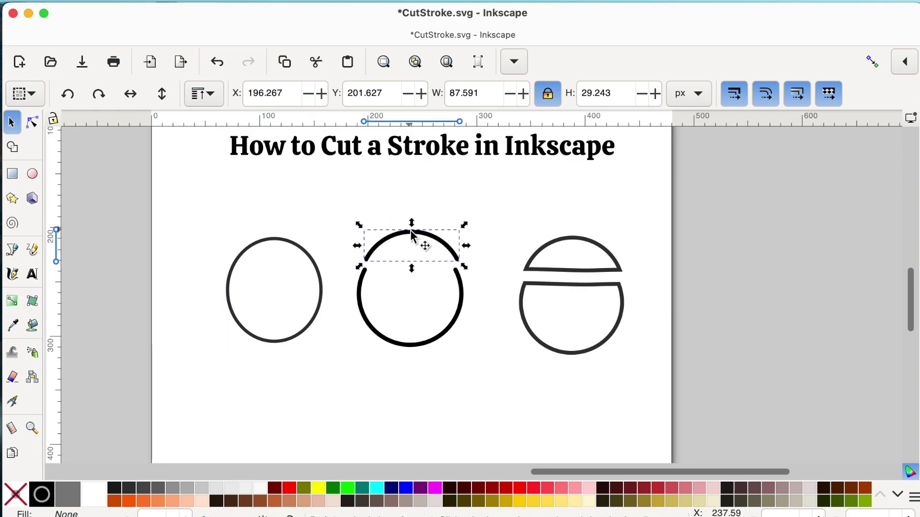
{"action": "left_click_drag", "start_coordinate": [556, 270], "coordinate": [555, 286]}
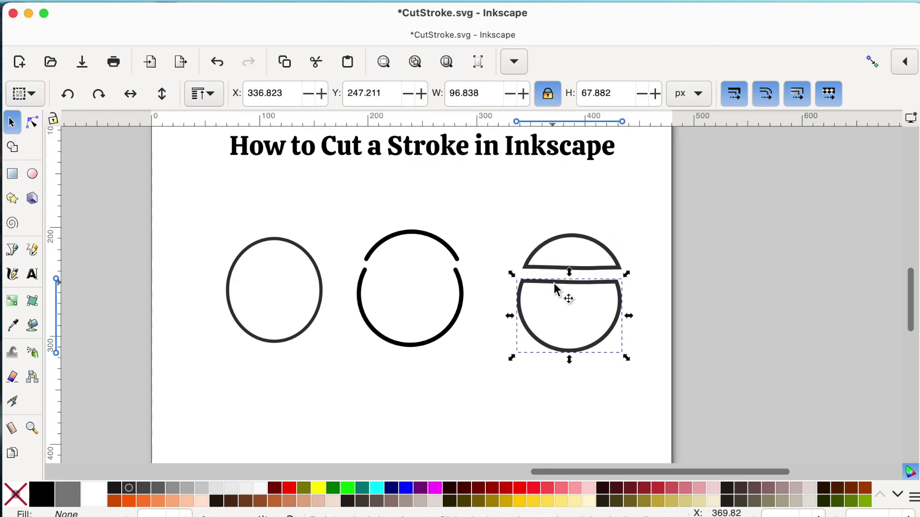
{"action": "left_click_drag", "start_coordinate": [277, 341], "coordinate": [281, 334]}
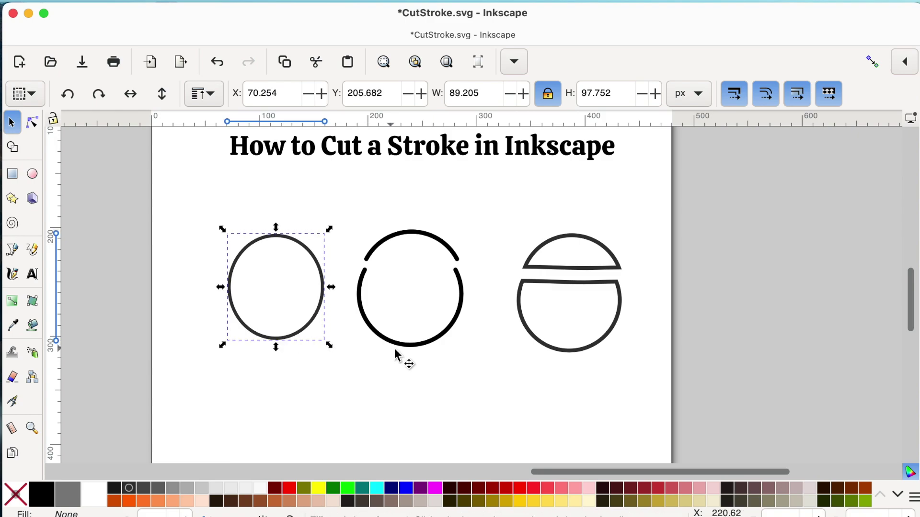
{"action": "left_click_drag", "start_coordinate": [401, 344], "coordinate": [407, 348]}
{"action": "left_click_drag", "start_coordinate": [549, 347], "coordinate": [560, 347]}
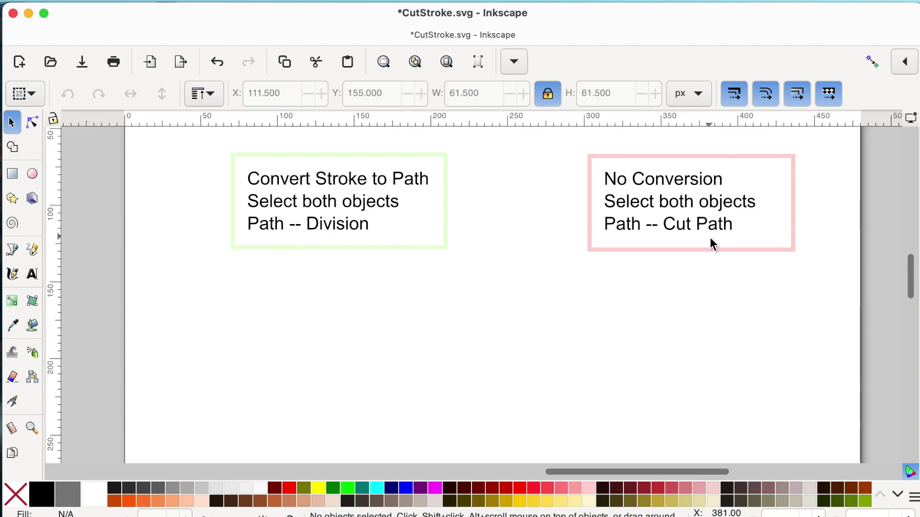
- Draw a circle below the Division note, undoing an extra second circle
{"action": "scroll", "coordinate": [712, 244], "scroll_direction": "down", "scroll_amount": 1}
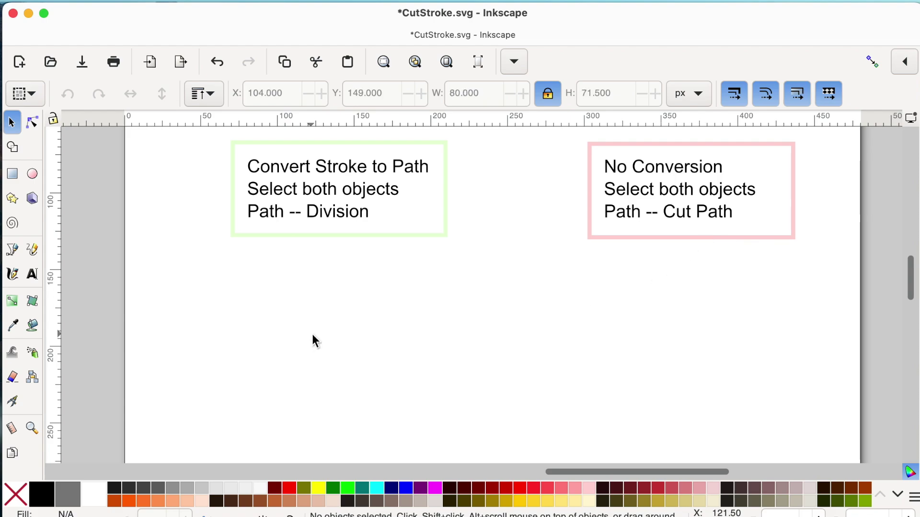
{"action": "left_click", "coordinate": [32, 174]}
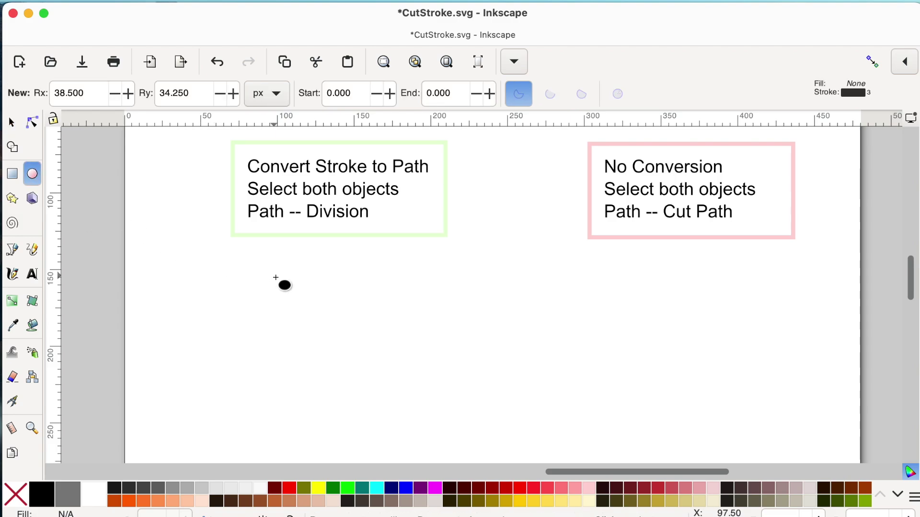
{"action": "left_click_drag", "start_coordinate": [276, 264], "coordinate": [374, 358]}
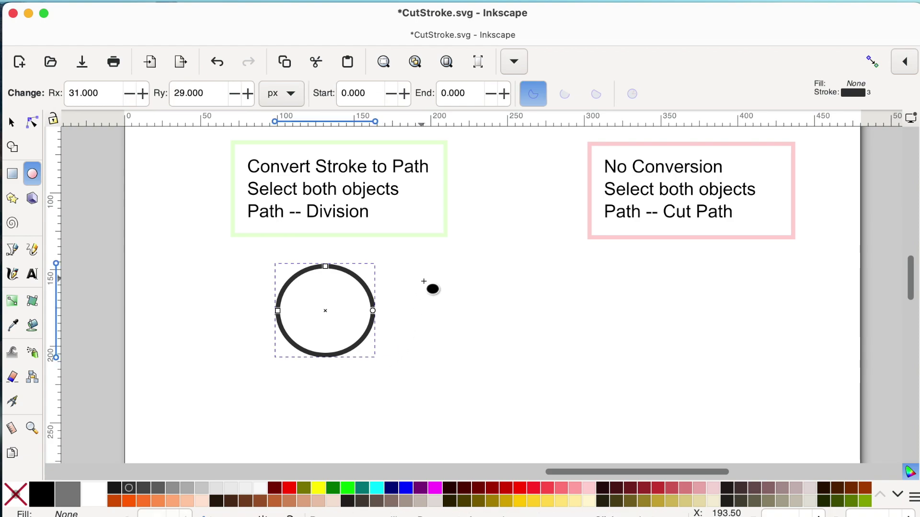
{"action": "left_click_drag", "start_coordinate": [423, 282], "coordinate": [513, 376]}
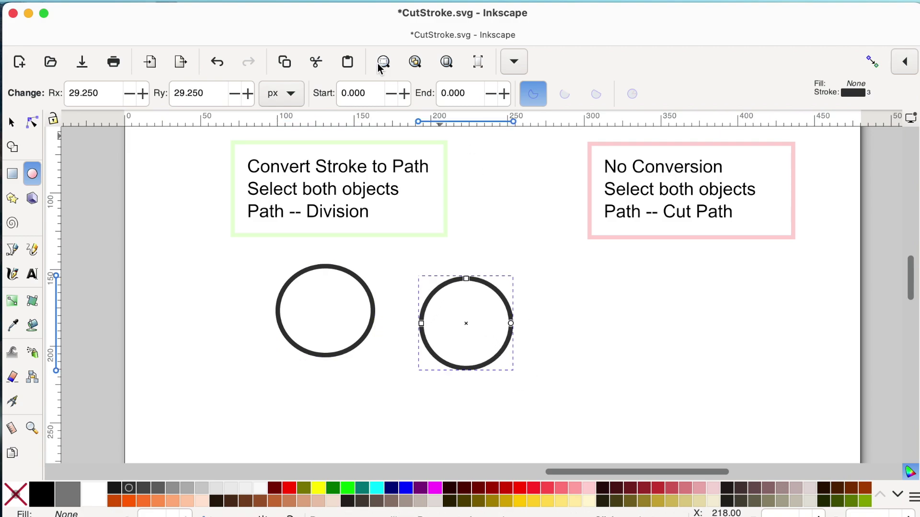
{"action": "left_click", "coordinate": [220, 68]}
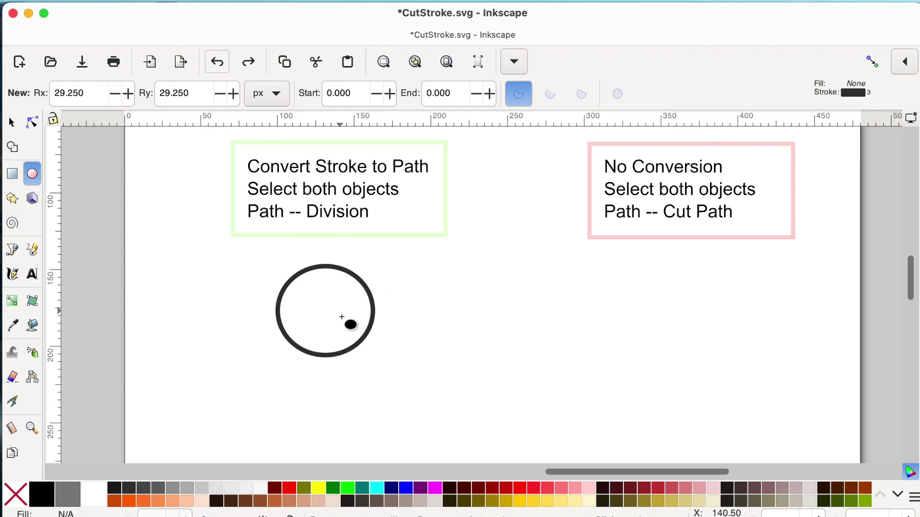
- Set the circle's fill to none so only its dark stroke remains
{"action": "left_click", "coordinate": [575, 491]}
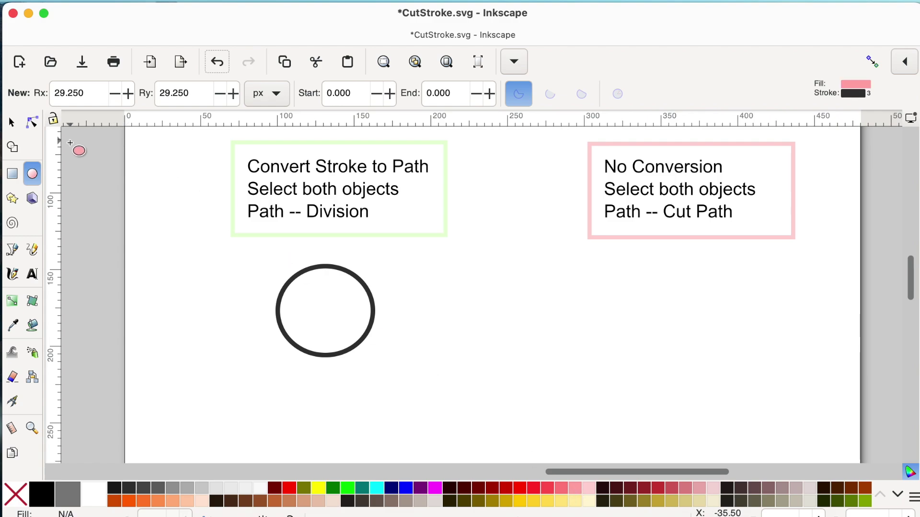
{"action": "left_click", "coordinate": [11, 123]}
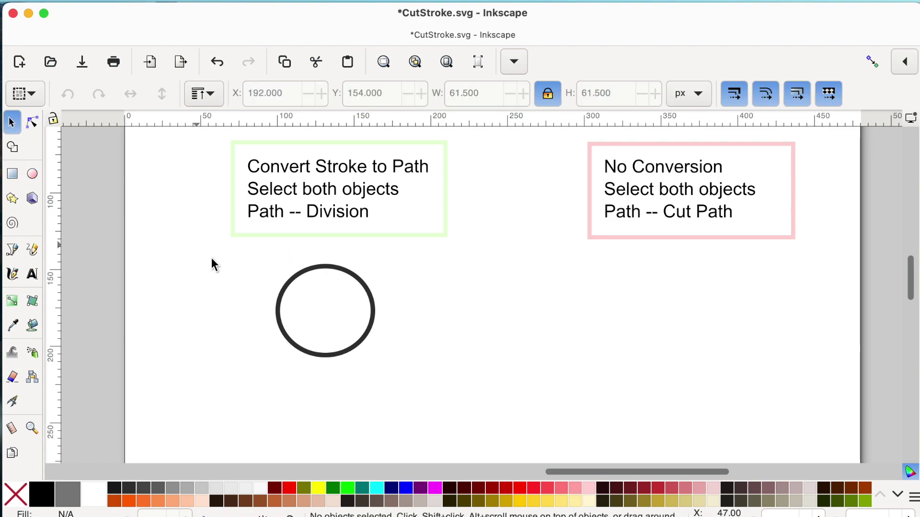
{"action": "left_click", "coordinate": [322, 355]}
{"action": "left_click", "coordinate": [579, 491]}
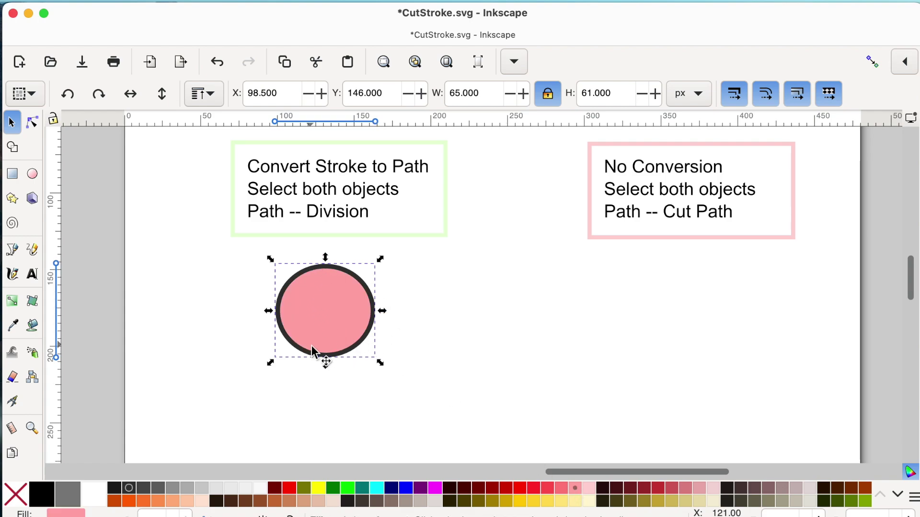
{"action": "left_click", "coordinate": [18, 500]}
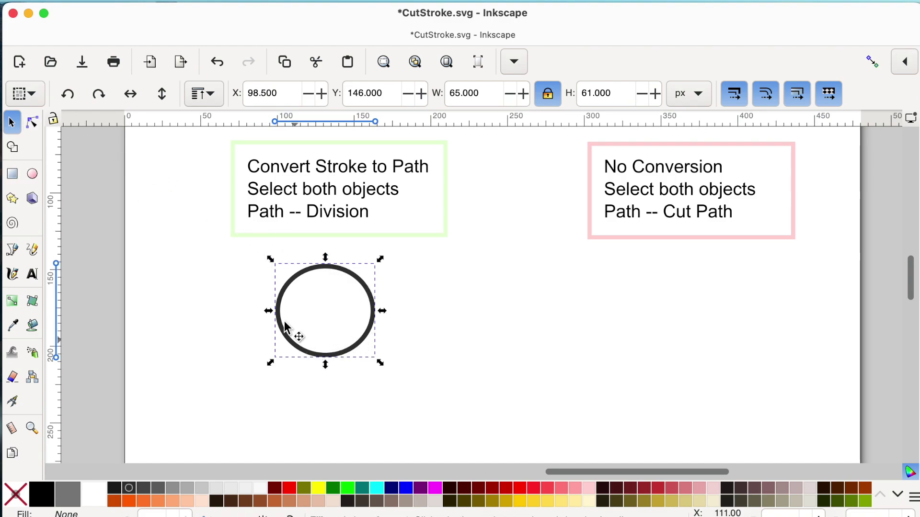
- Convert the circle's stroke into an outline path with Path > Stroke to Path
{"action": "left_click", "coordinate": [33, 124]}
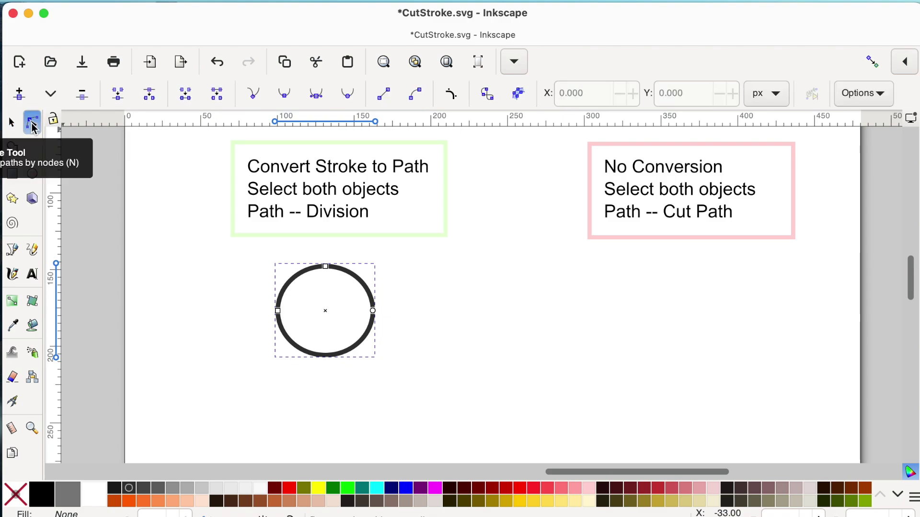
{"action": "left_click", "coordinate": [519, 99]}
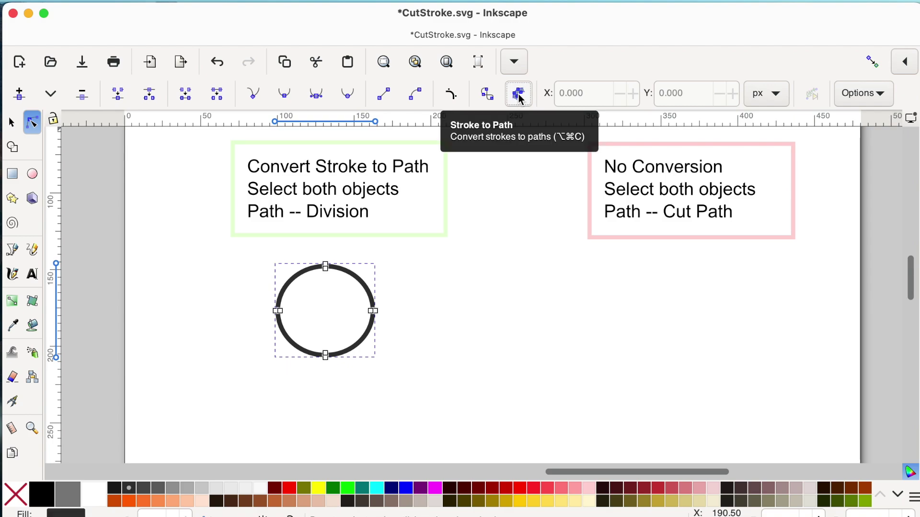
{"action": "left_click", "coordinate": [216, 63]}
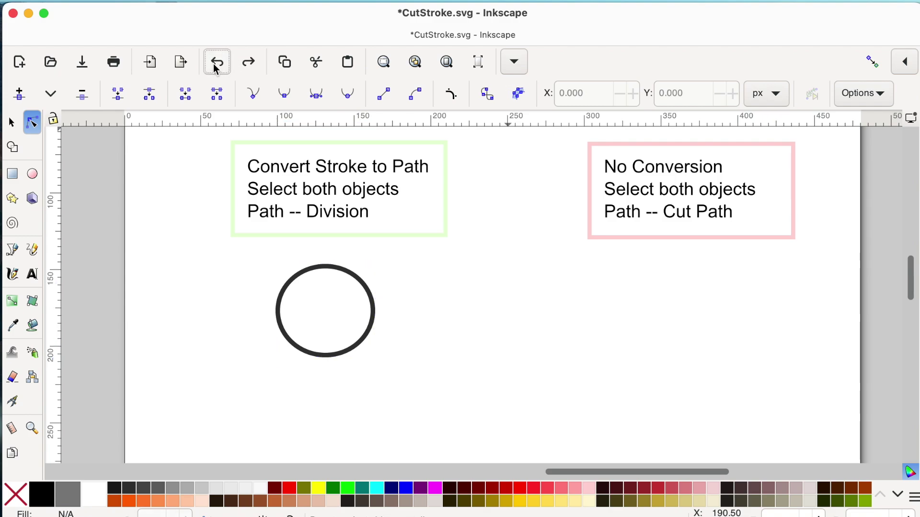
{"action": "left_click", "coordinate": [317, 271]}
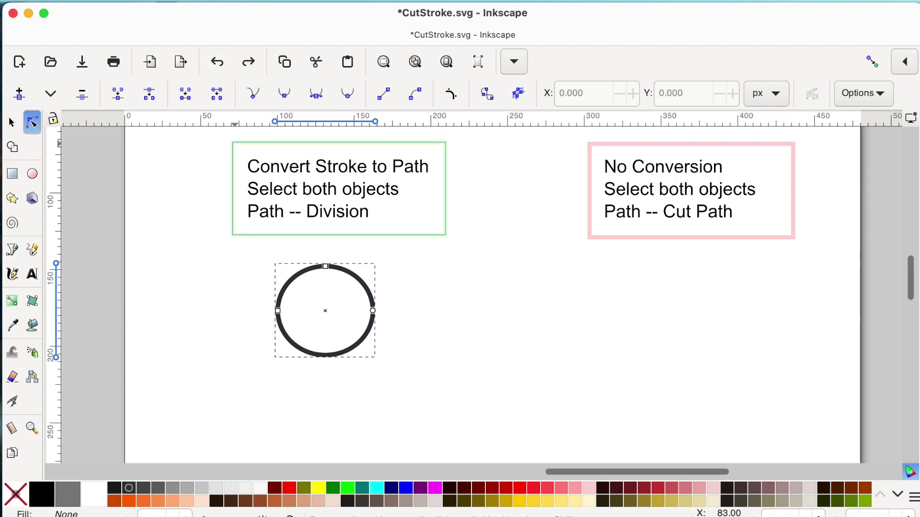
{"action": "left_click", "coordinate": [234, 3]}
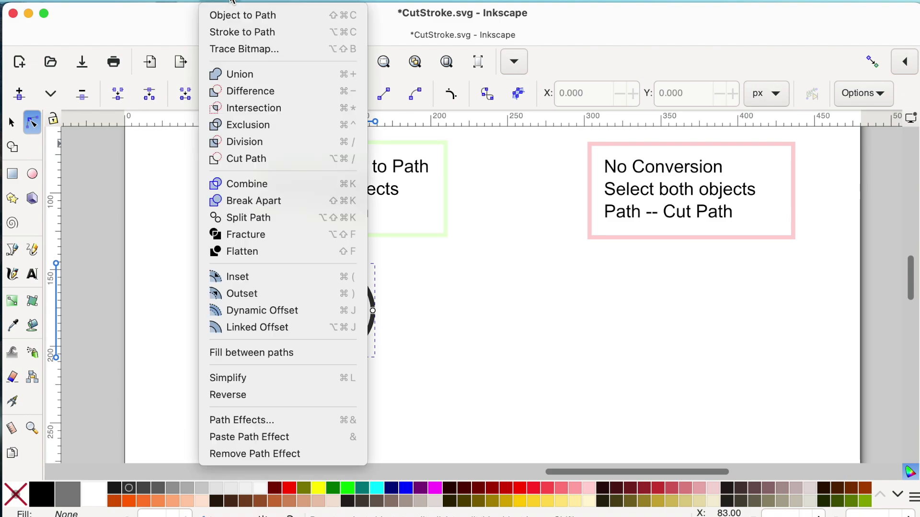
{"action": "left_click", "coordinate": [234, 27]}
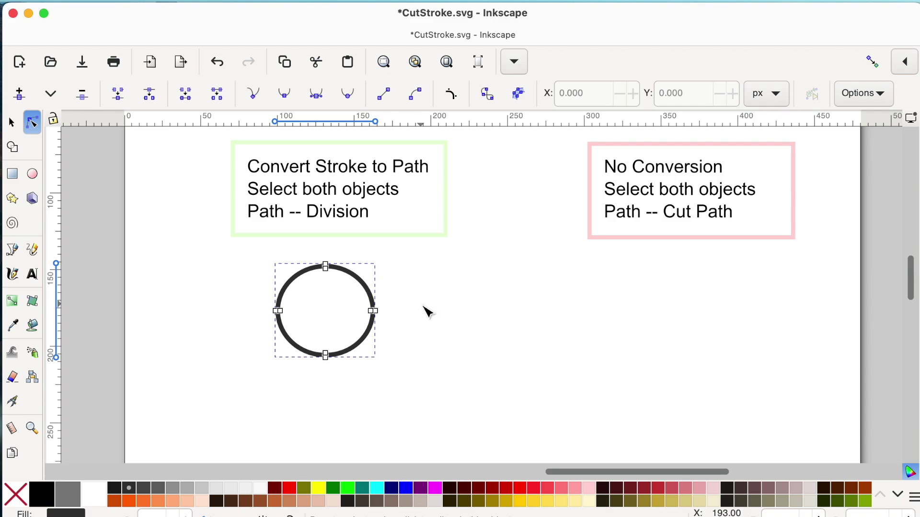
{"action": "key", "text": "ctrl+z"}
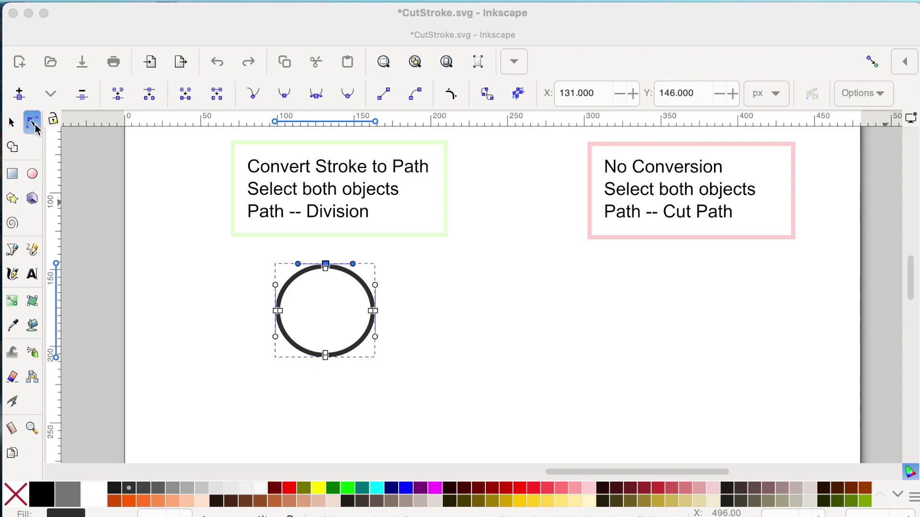
- Test-drag the ring's right node outward, undo it, and deselect
{"action": "left_click", "coordinate": [32, 125]}
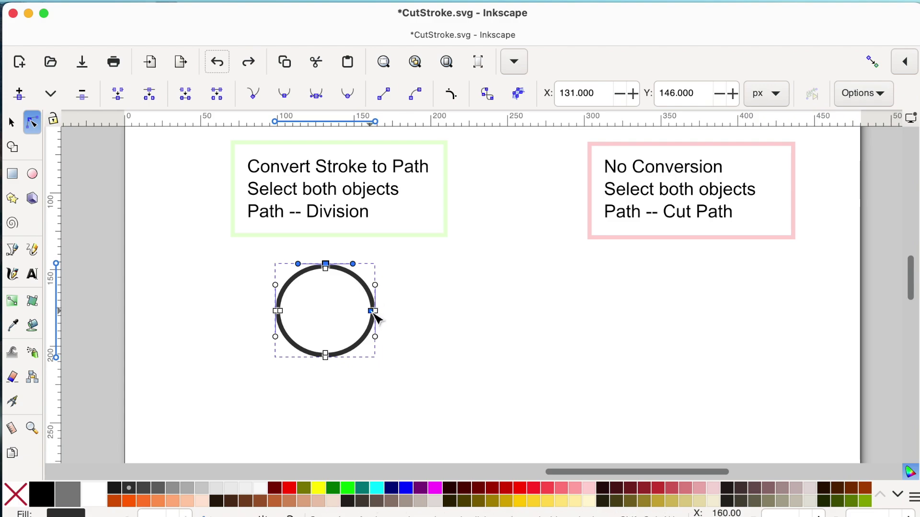
{"action": "mouse_move", "coordinate": [374, 312]}
{"action": "left_mouse_down"}
{"action": "mouse_move", "coordinate": [363, 312]}
{"action": "mouse_move", "coordinate": [386, 315]}
{"action": "left_mouse_up"}
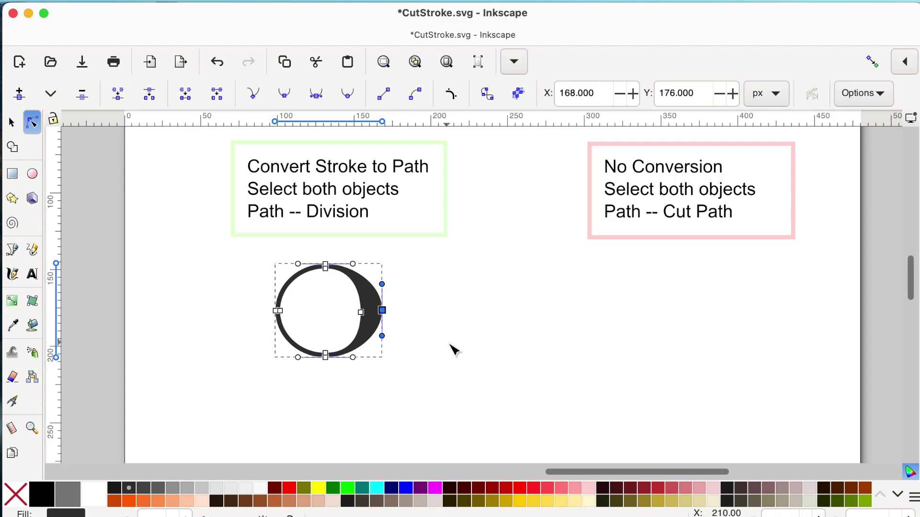
{"action": "left_click", "coordinate": [218, 62]}
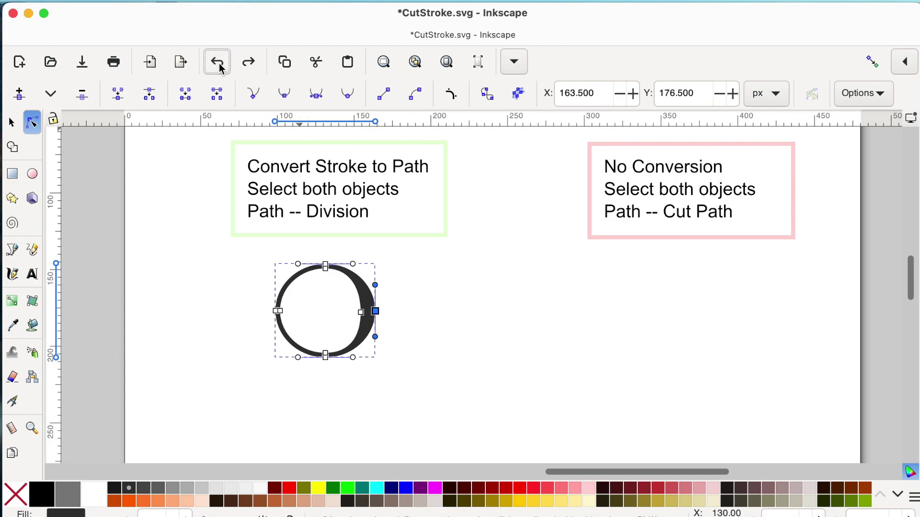
{"action": "left_click", "coordinate": [218, 63]}
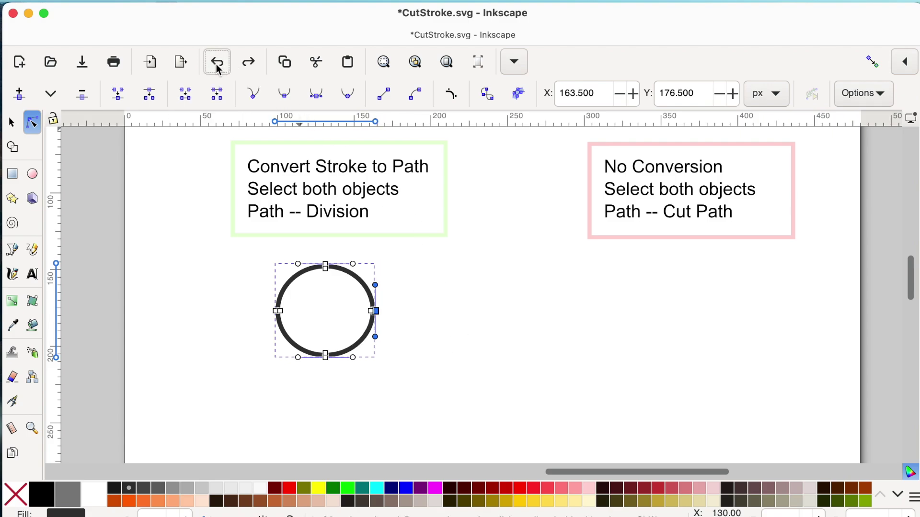
{"action": "key", "text": "s"}
{"action": "left_click", "coordinate": [442, 310]}
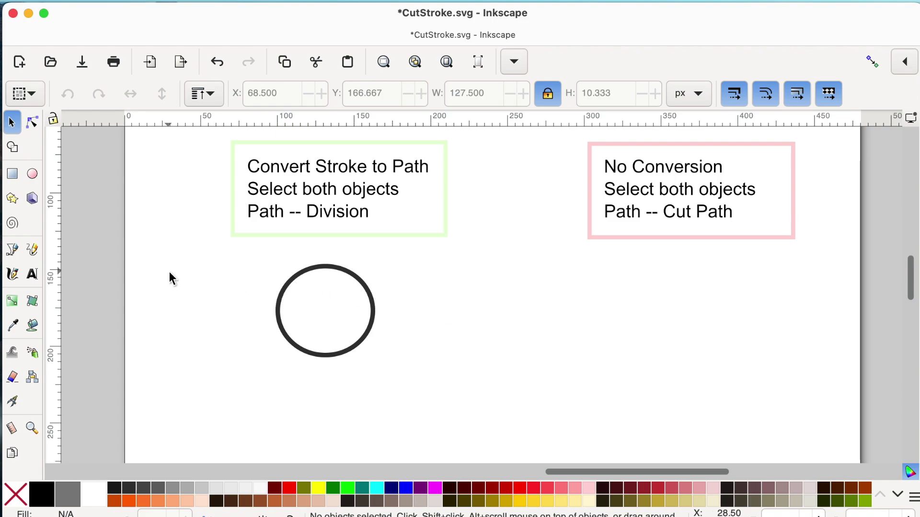
- Draw a horizontal freehand line across the ring and split the ring with Path > Division
{"action": "left_click", "coordinate": [33, 250]}
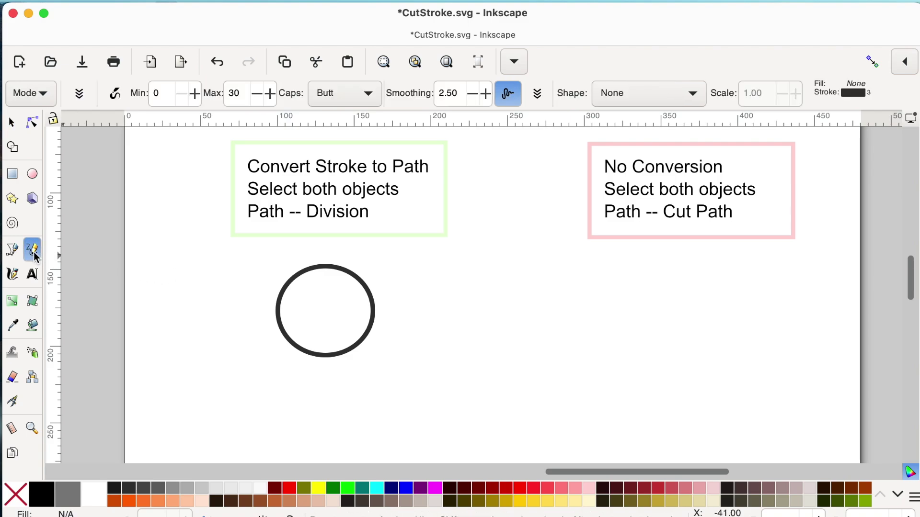
{"action": "left_click_drag", "start_coordinate": [225, 291], "coordinate": [441, 306]}
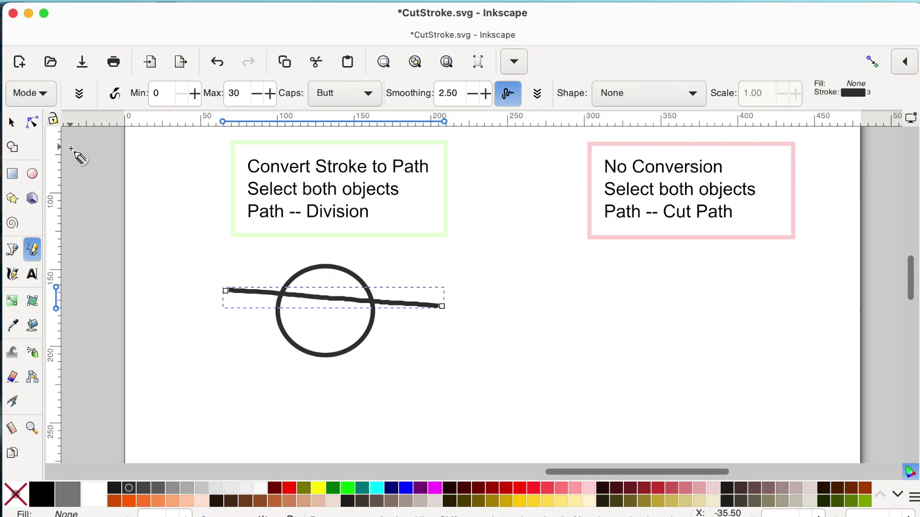
{"action": "left_click", "coordinate": [12, 123]}
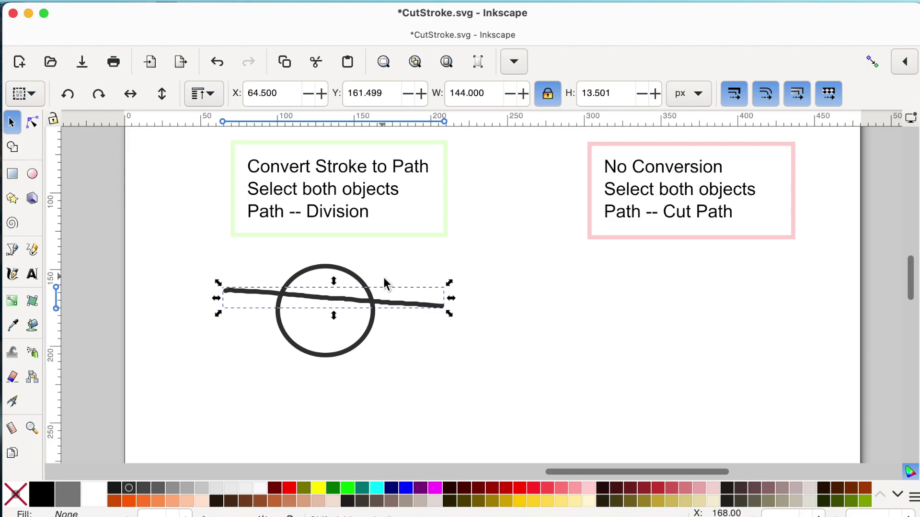
{"action": "left_click", "coordinate": [349, 275], "text": "shift"}
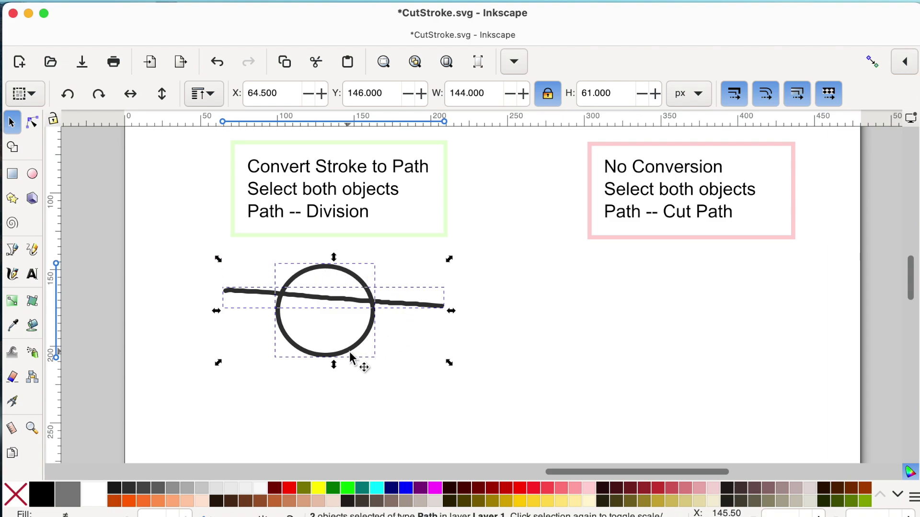
{"action": "left_click", "coordinate": [225, 2]}
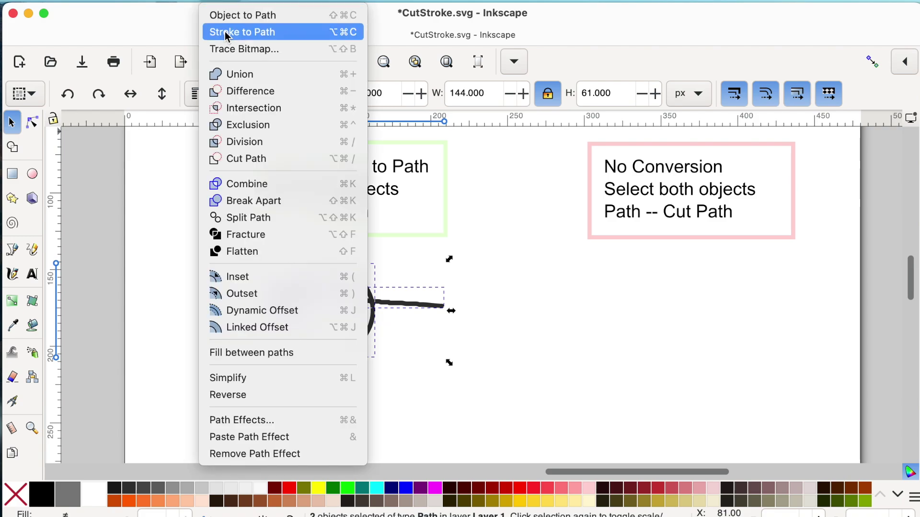
{"action": "left_click", "coordinate": [249, 143]}
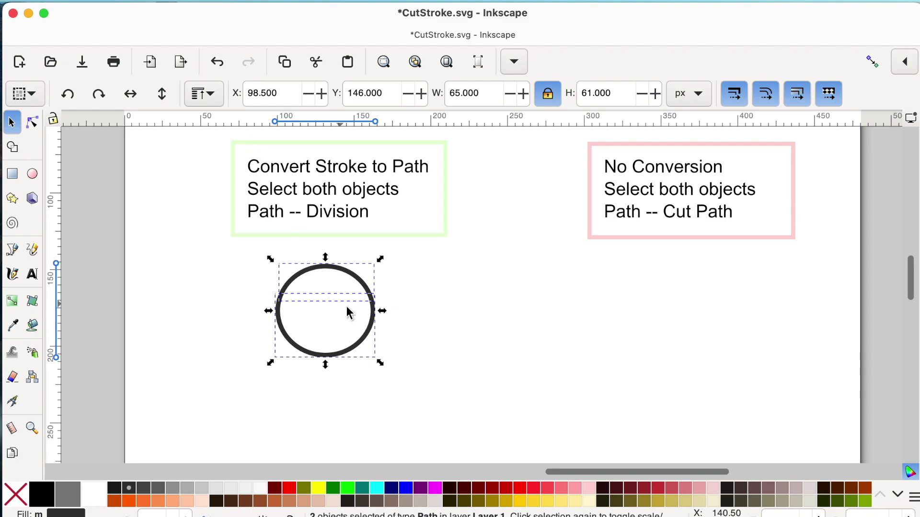
{"action": "left_click", "coordinate": [420, 321]}
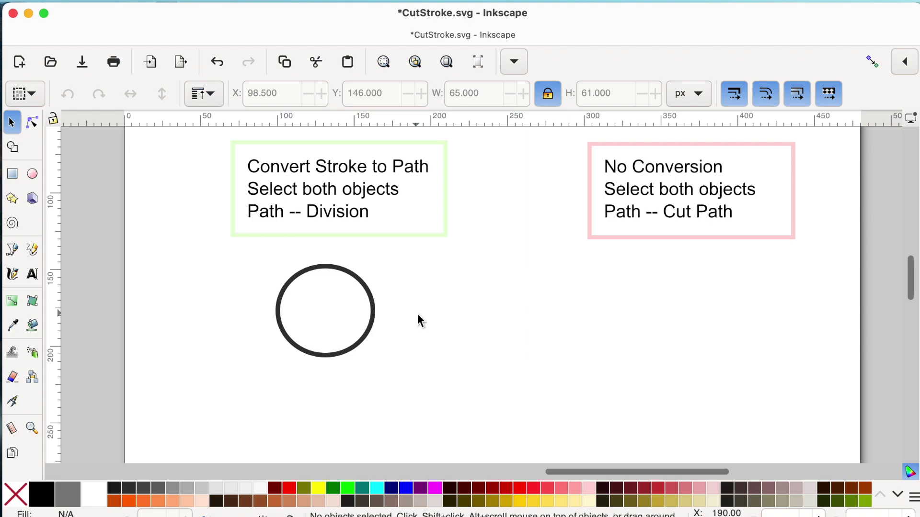
- Lift the left ring's top arc piece slightly upward to open gaps from the bottom piece
{"action": "left_click", "coordinate": [335, 275]}
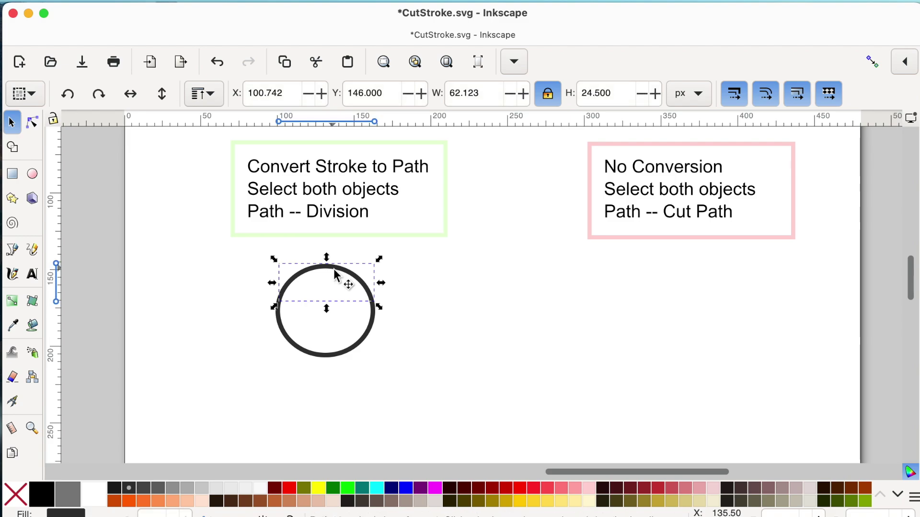
{"action": "left_click_drag", "start_coordinate": [333, 270], "coordinate": [343, 265]}
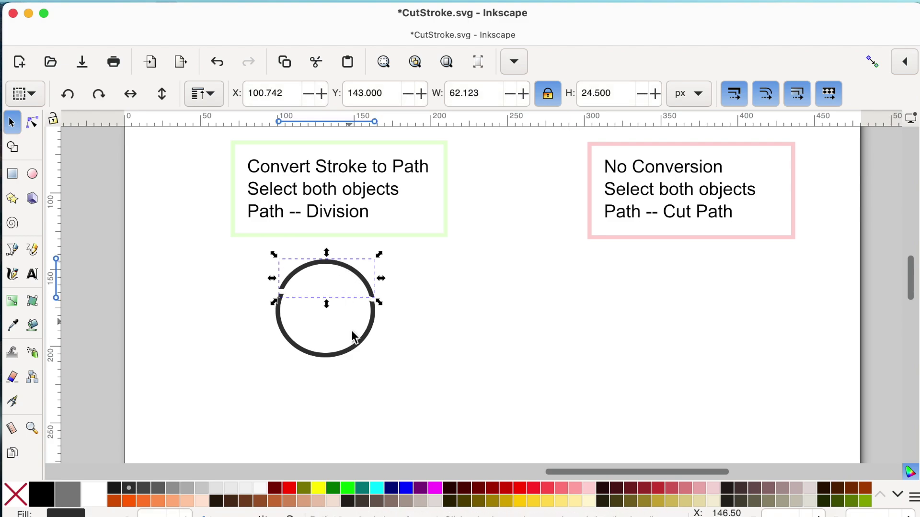
{"action": "left_click", "coordinate": [352, 346]}
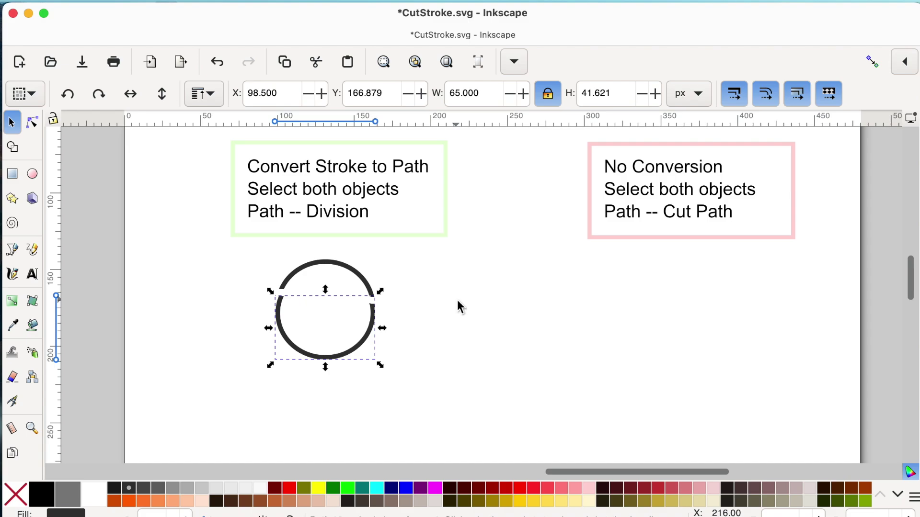
{"action": "key", "text": "ctrl+z"}
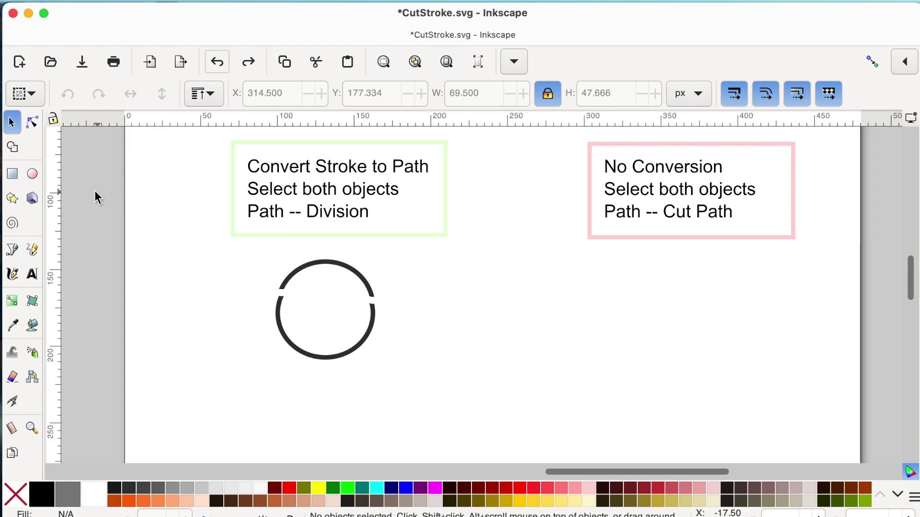
{"action": "left_click", "coordinate": [33, 176]}
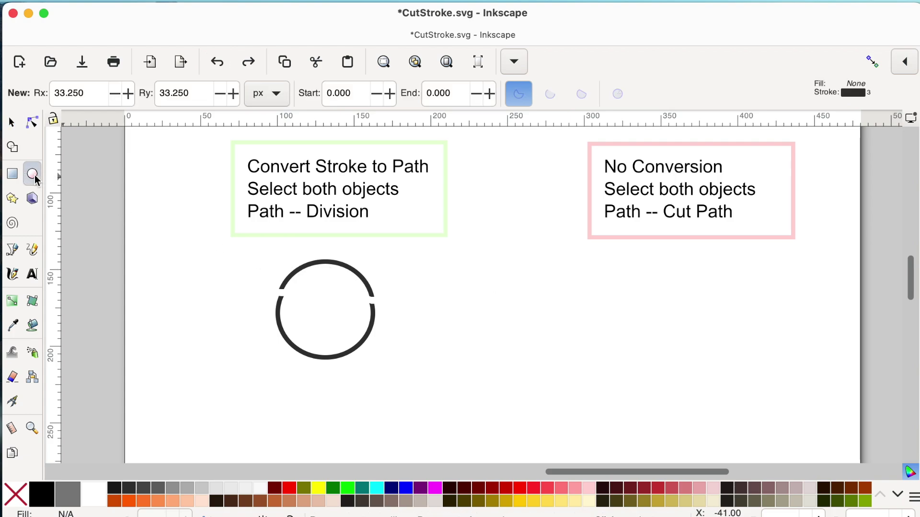
- Draw a circle under the Cut Path note, cross it with a freehand line, and apply Cut Path
{"action": "left_click_drag", "start_coordinate": [624, 278], "coordinate": [714, 370]}
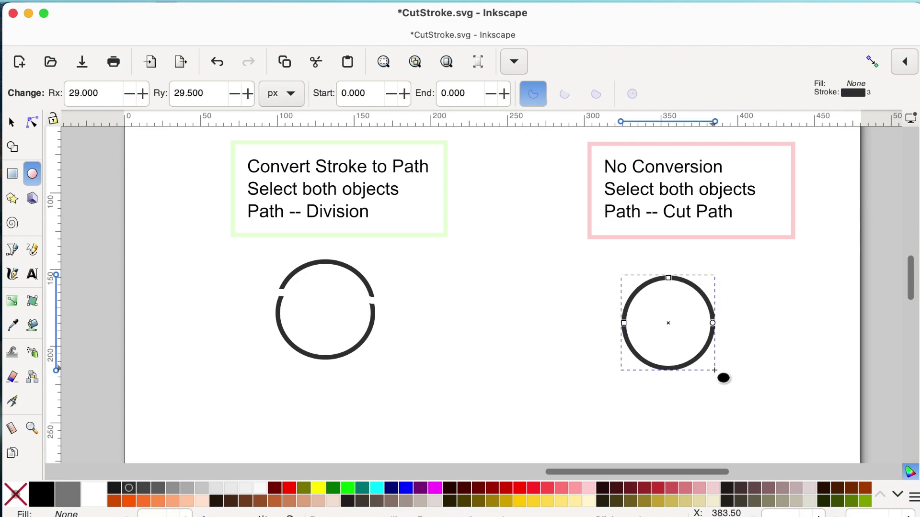
{"action": "left_click", "coordinate": [33, 249]}
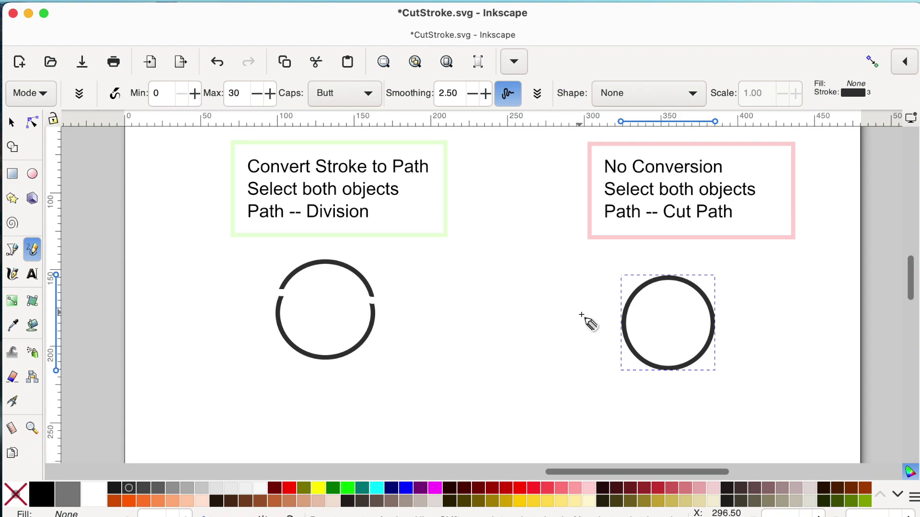
{"action": "left_click_drag", "start_coordinate": [579, 312], "coordinate": [759, 318]}
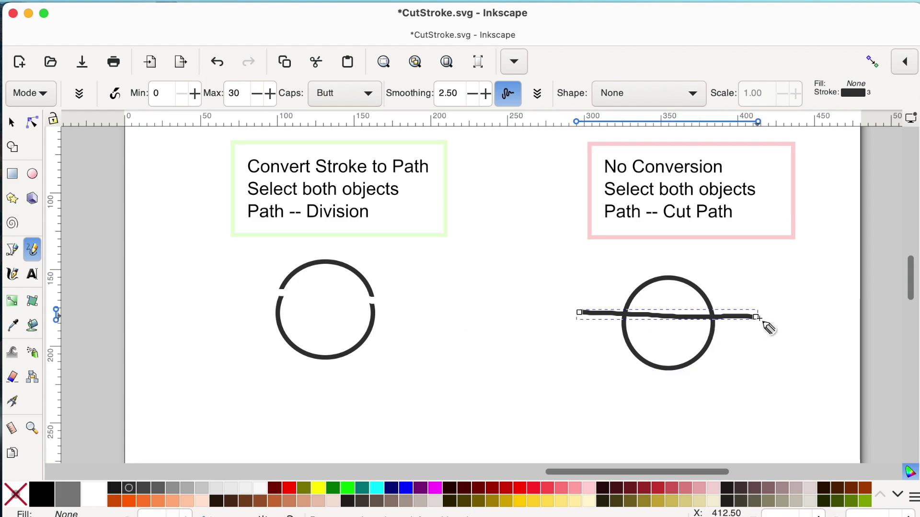
{"action": "left_click", "coordinate": [12, 124]}
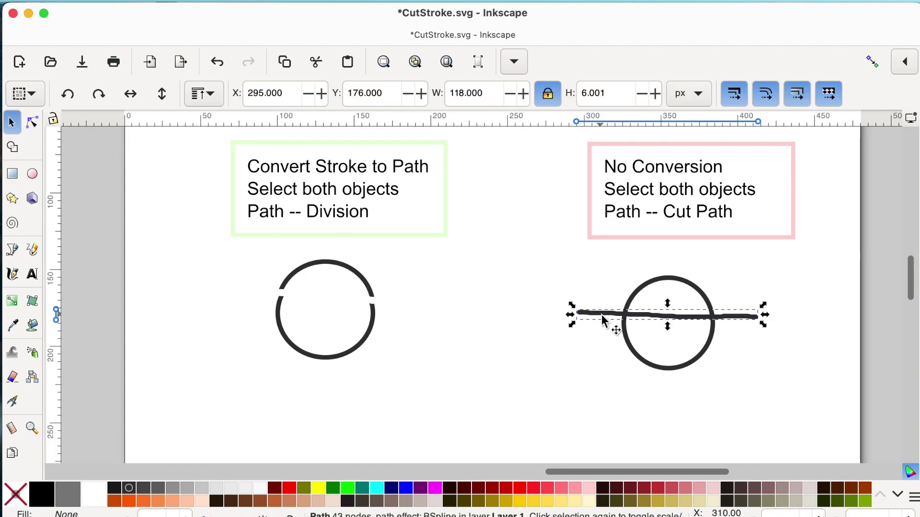
{"action": "left_click", "coordinate": [651, 280], "text": "shift"}
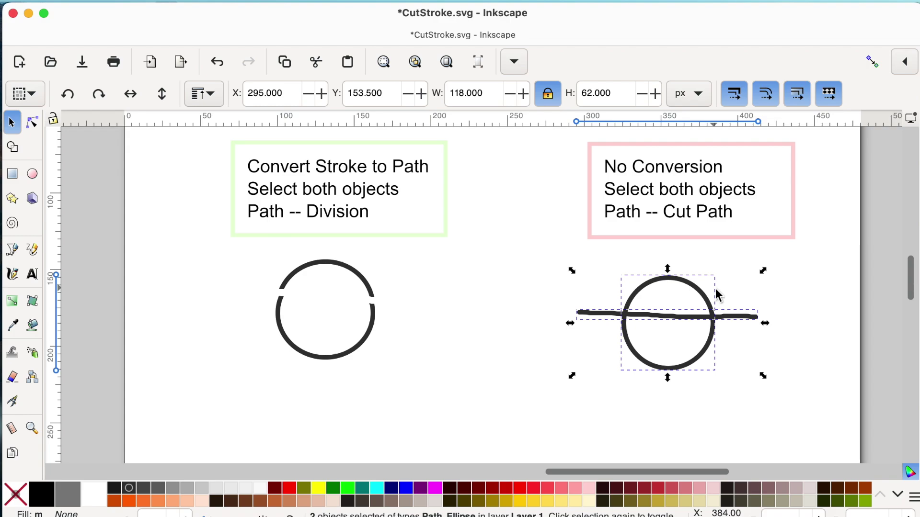
{"action": "left_click", "coordinate": [517, 296]}
{"action": "left_click_drag", "start_coordinate": [512, 256], "coordinate": [777, 399]}
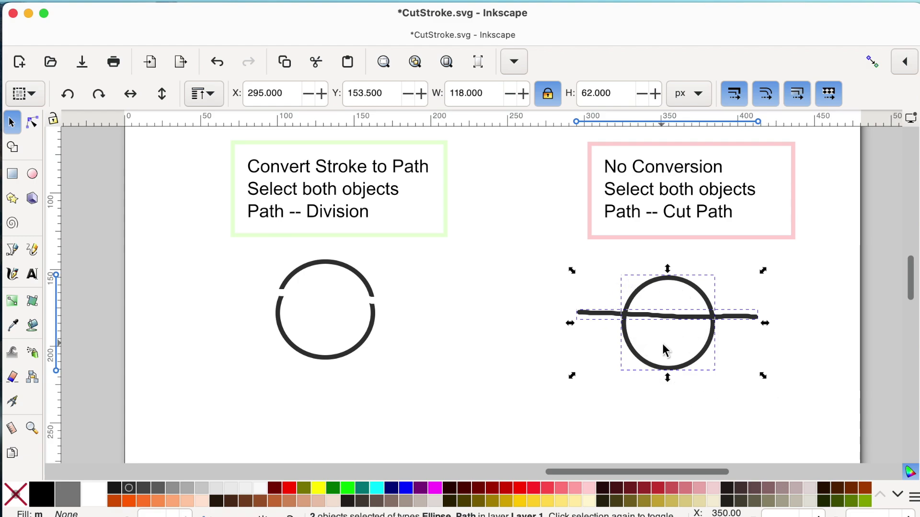
{"action": "left_click", "coordinate": [218, 2]}
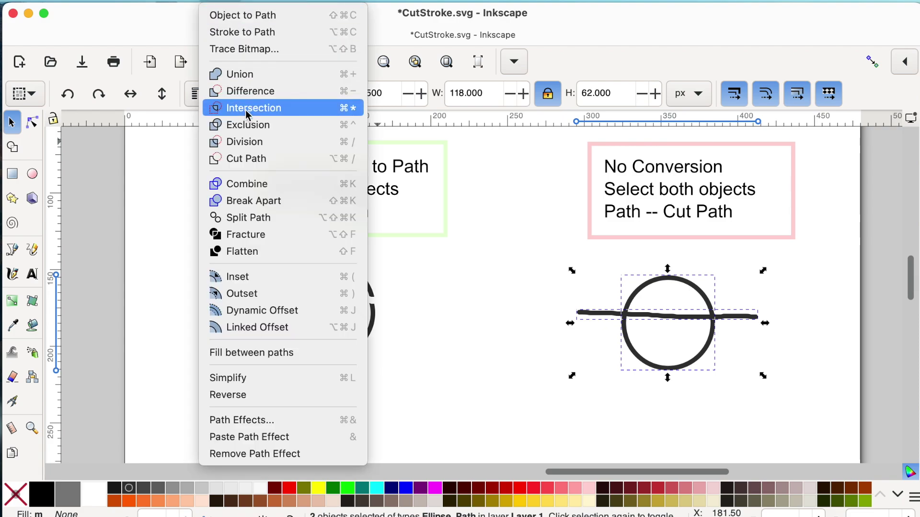
{"action": "left_click", "coordinate": [257, 160]}
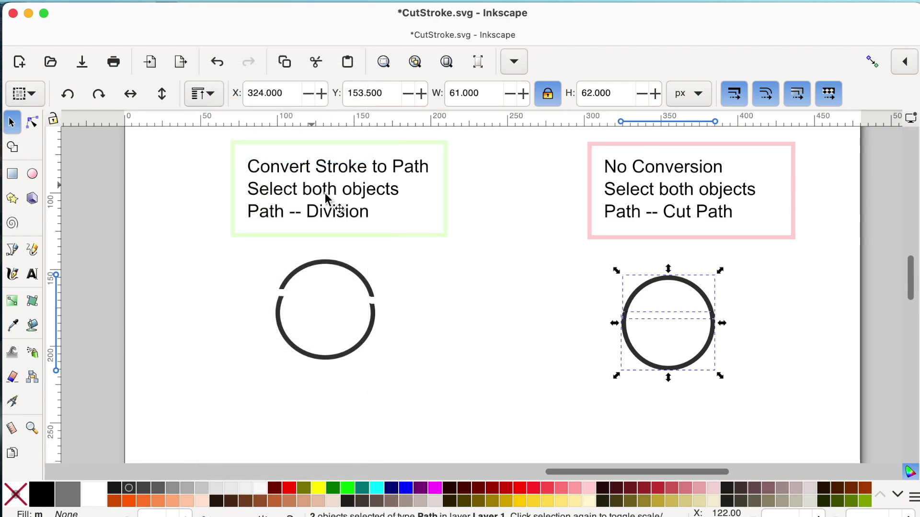
- Pull the right circle's top arc up and bottom arc down, undoing the last move
{"action": "left_click", "coordinate": [539, 317]}
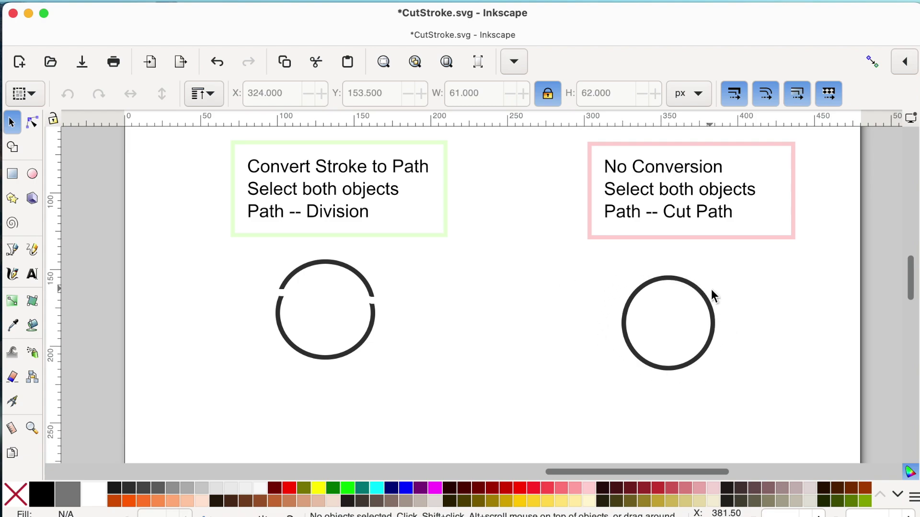
{"action": "left_click", "coordinate": [674, 281]}
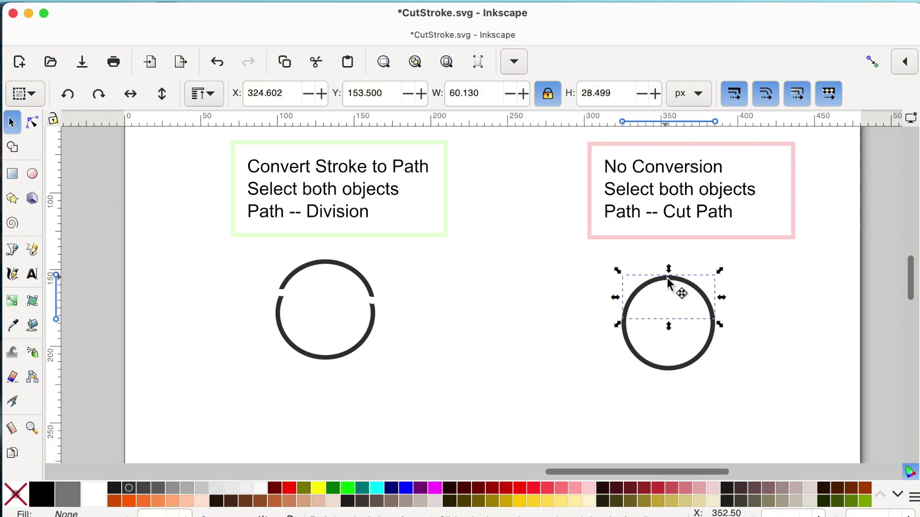
{"action": "left_click_drag", "start_coordinate": [668, 280], "coordinate": [668, 265]}
{"action": "left_click_drag", "start_coordinate": [692, 370], "coordinate": [712, 372]}
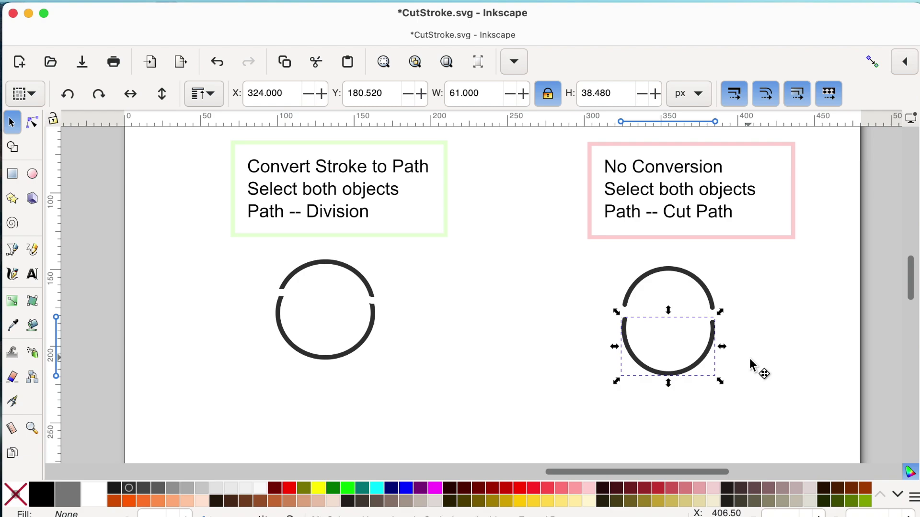
{"action": "key", "text": "ctrl+z"}
{"action": "key", "text": "n"}
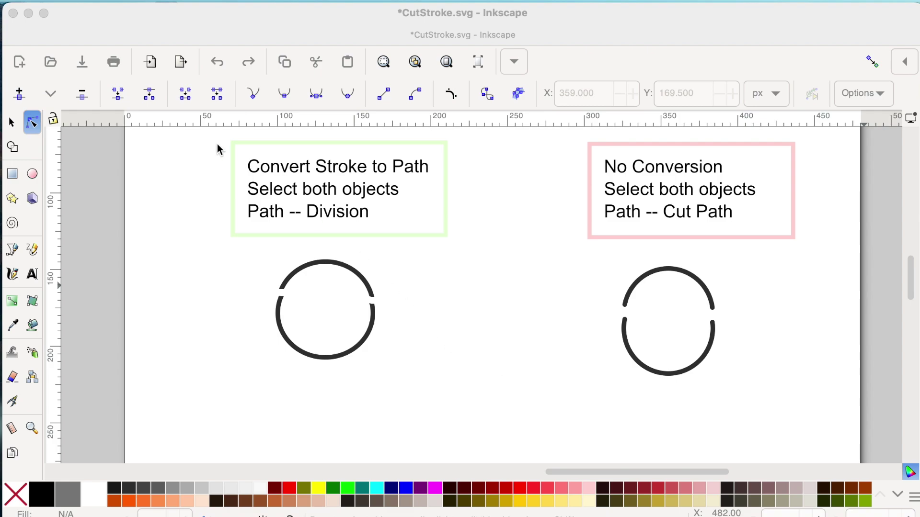
- Drag the right lower arc's bottom node upward into a hump and select the upper arc's top node
{"action": "left_click", "coordinate": [33, 126]}
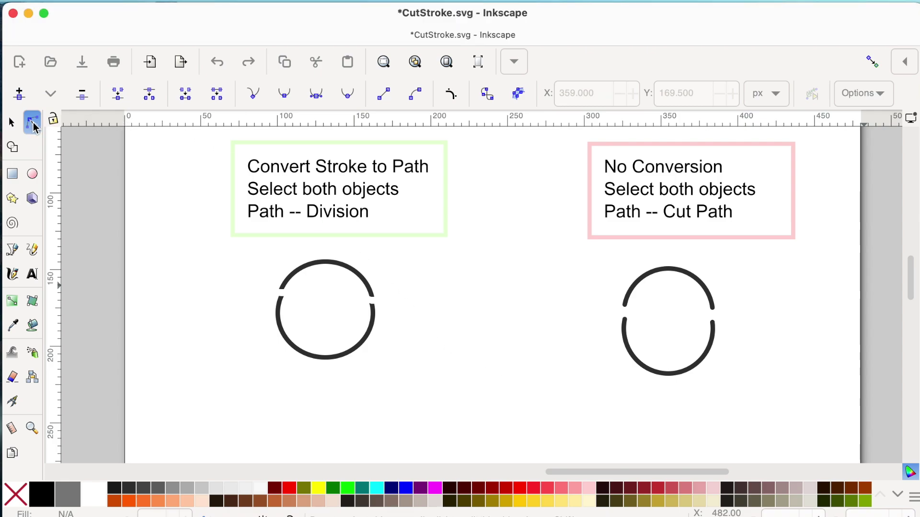
{"action": "left_click", "coordinate": [679, 276]}
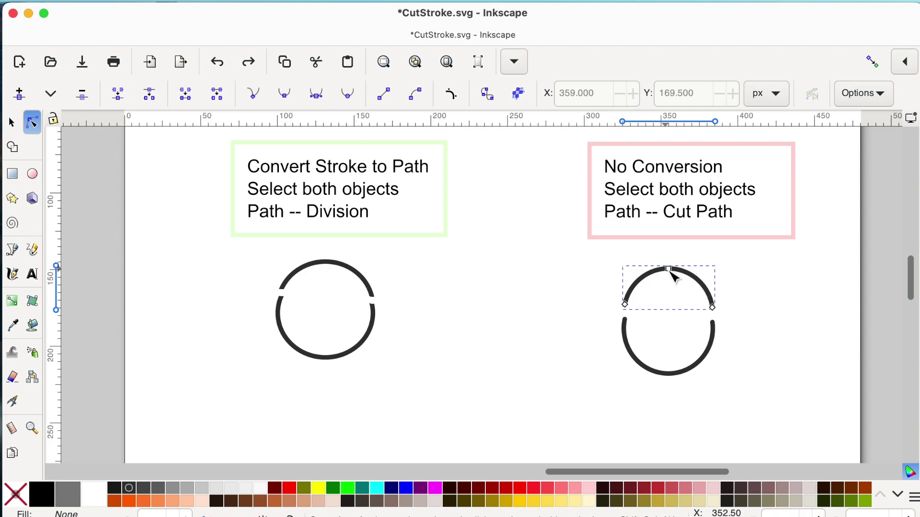
{"action": "left_click", "coordinate": [670, 374]}
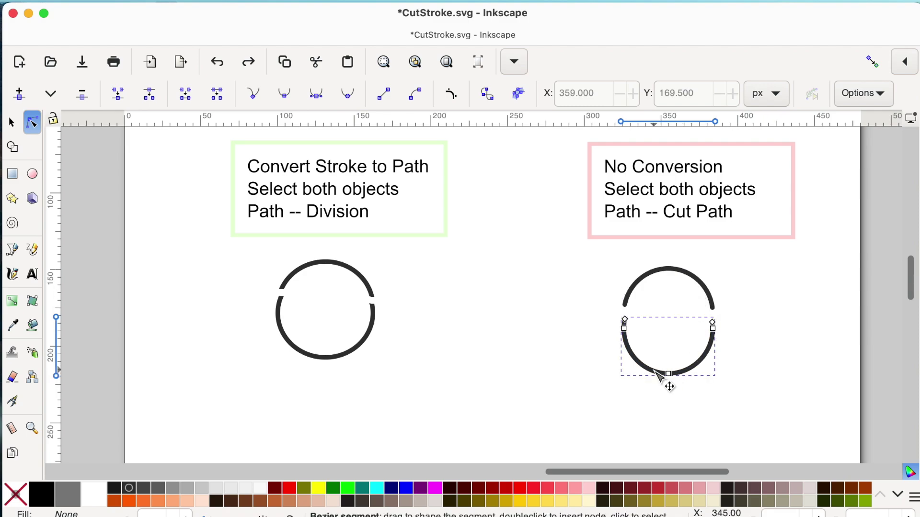
{"action": "left_click_drag", "start_coordinate": [670, 377], "coordinate": [670, 314]}
{"action": "left_click", "coordinate": [672, 264]}
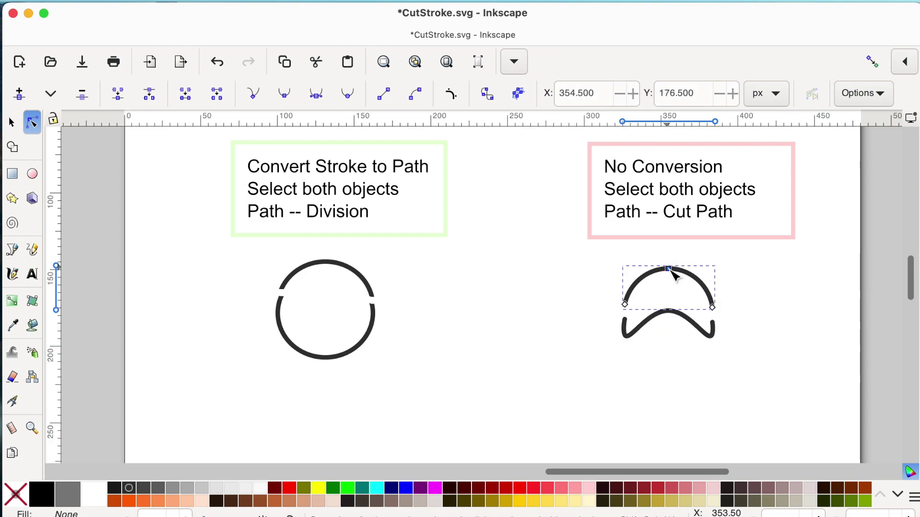
{"action": "left_click", "coordinate": [670, 260]}
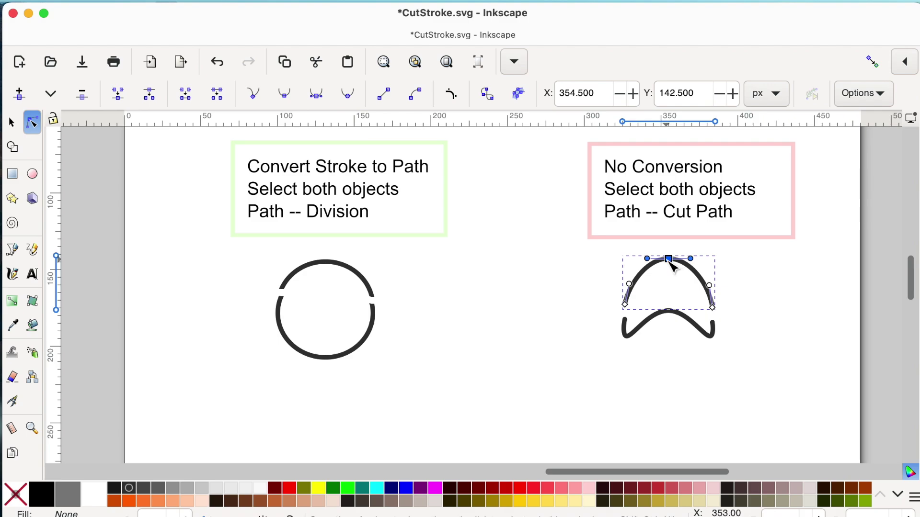
{"action": "left_click", "coordinate": [341, 263]}
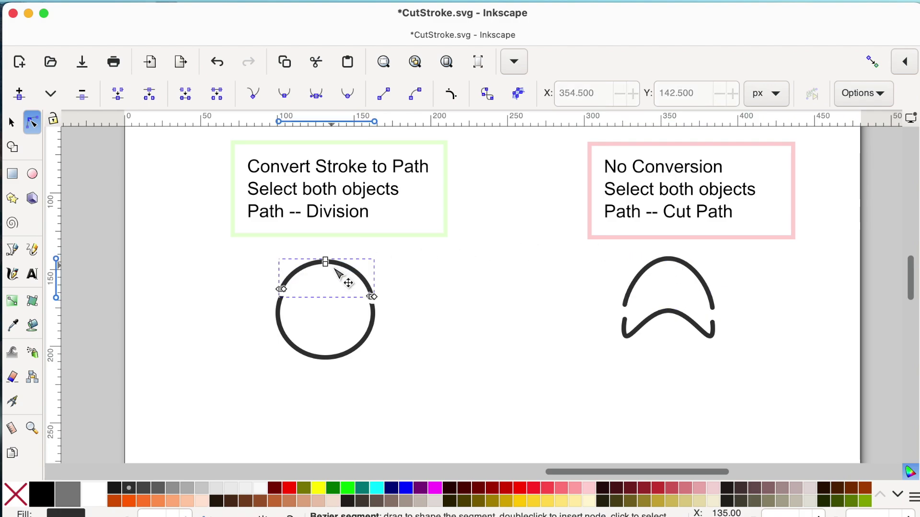
- Reshape the left arcs: raise the top node, move the lower piece's bottom node, widen the upper arc
{"action": "left_click", "coordinate": [327, 264]}
{"action": "left_click_drag", "start_coordinate": [328, 268], "coordinate": [329, 260]}
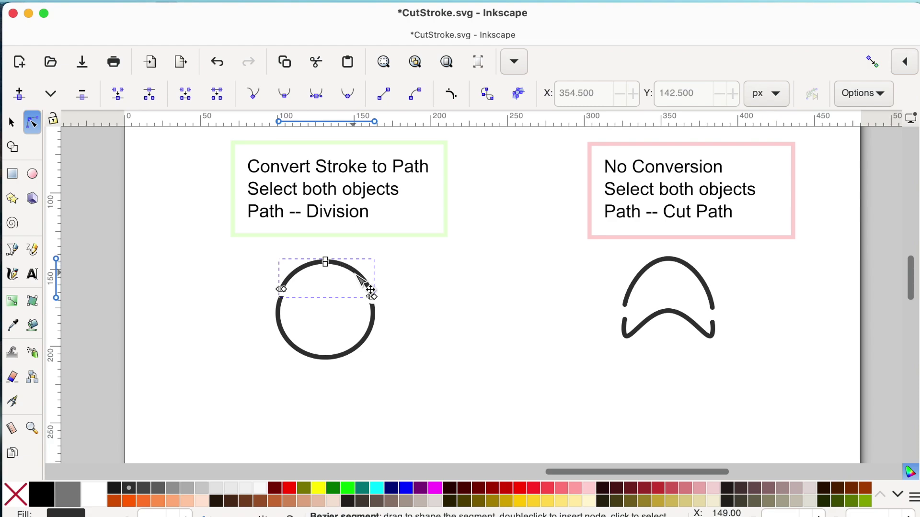
{"action": "left_click", "coordinate": [364, 351]}
{"action": "mouse_move", "coordinate": [325, 360]}
{"action": "left_mouse_down"}
{"action": "mouse_move", "coordinate": [328, 375]}
{"action": "mouse_move", "coordinate": [326, 350]}
{"action": "left_mouse_up"}
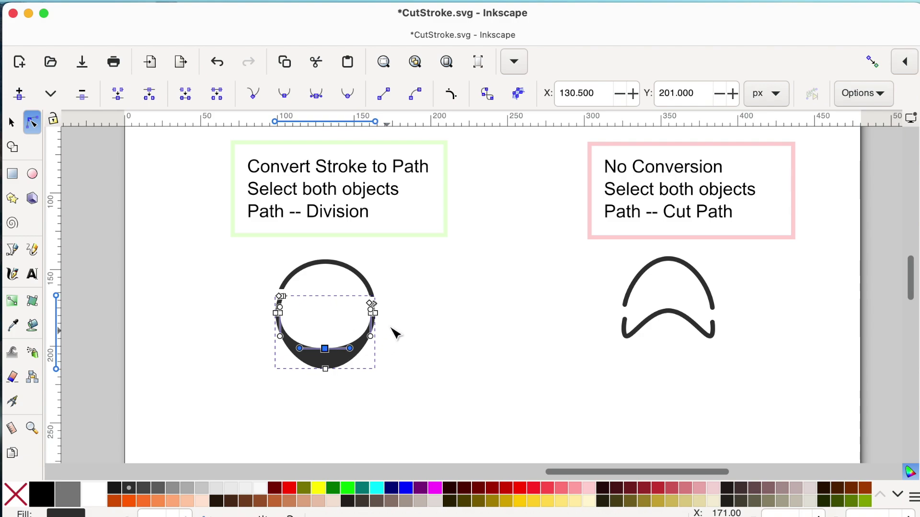
{"action": "left_click", "coordinate": [354, 272]}
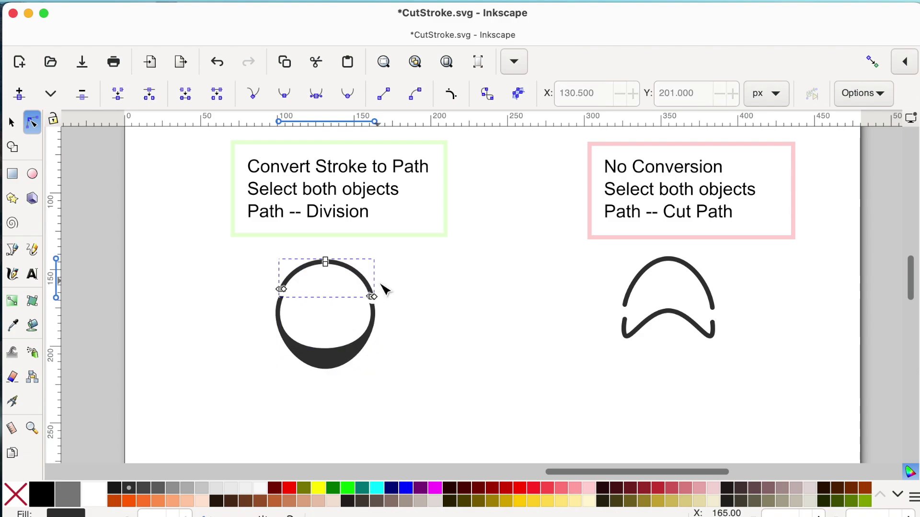
{"action": "left_click_drag", "start_coordinate": [378, 300], "coordinate": [382, 299]}
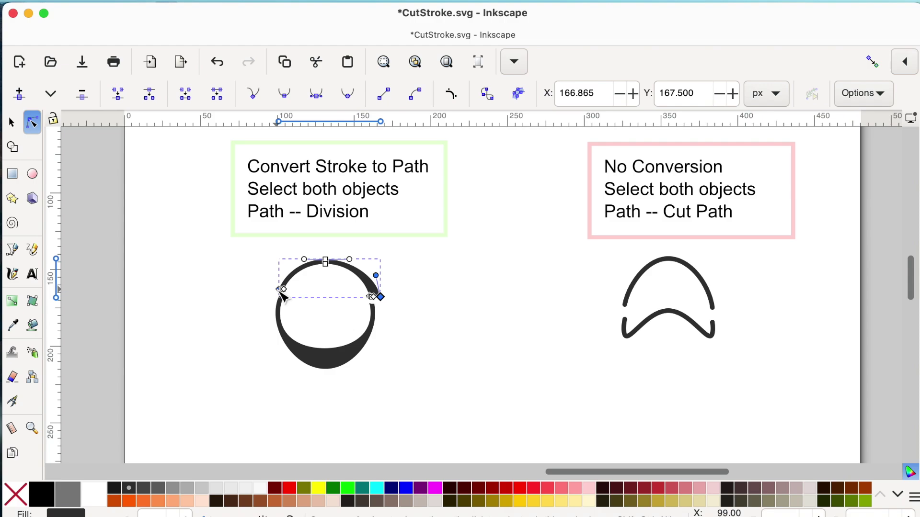
{"action": "left_click_drag", "start_coordinate": [282, 290], "coordinate": [269, 290]}
{"action": "left_click", "coordinate": [472, 335]}
{"action": "left_click", "coordinate": [474, 339]}
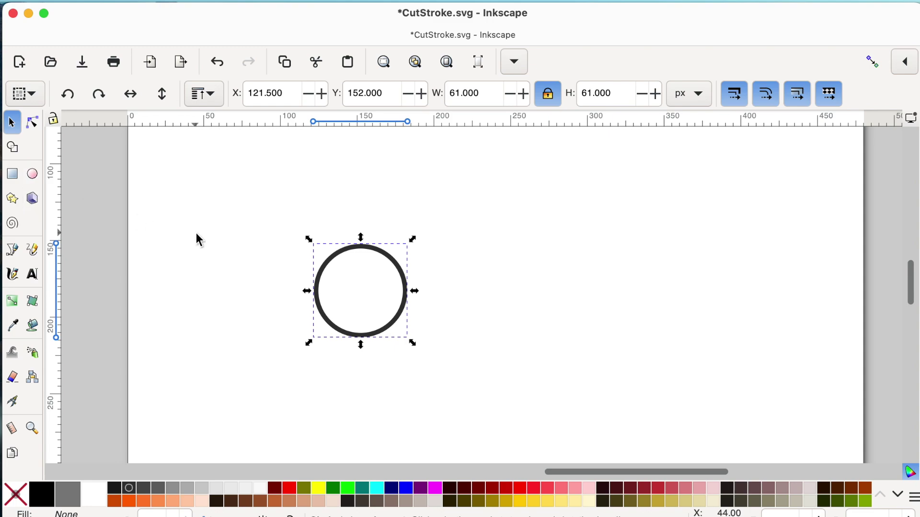
{"action": "left_click", "coordinate": [17, 256]}
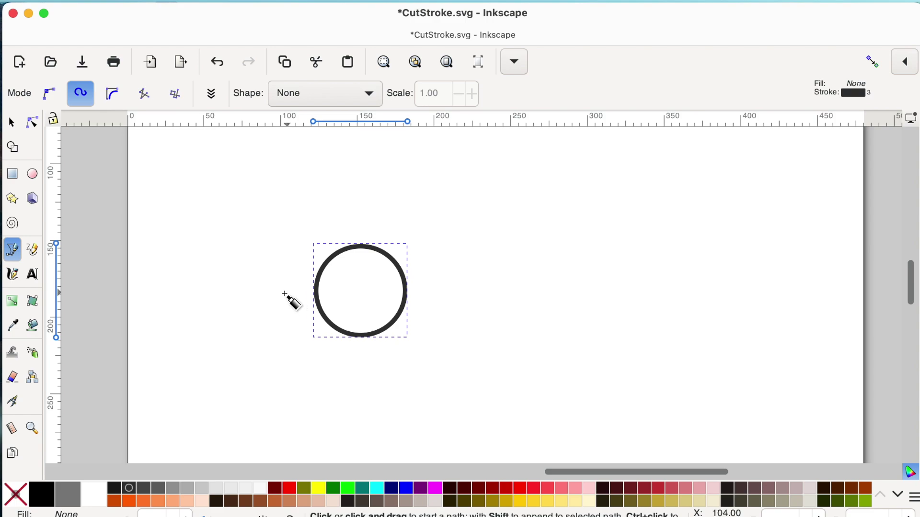
{"action": "left_click", "coordinate": [276, 278]}
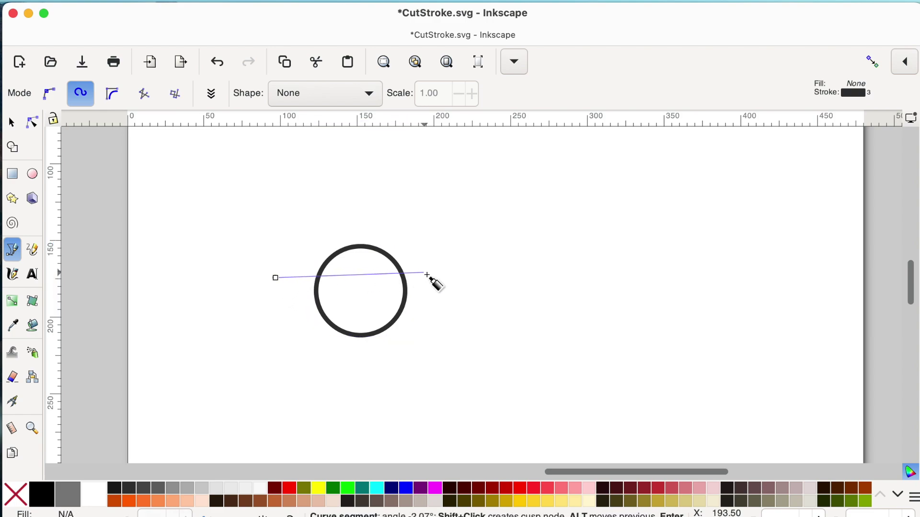
{"action": "double_click", "coordinate": [427, 275]}
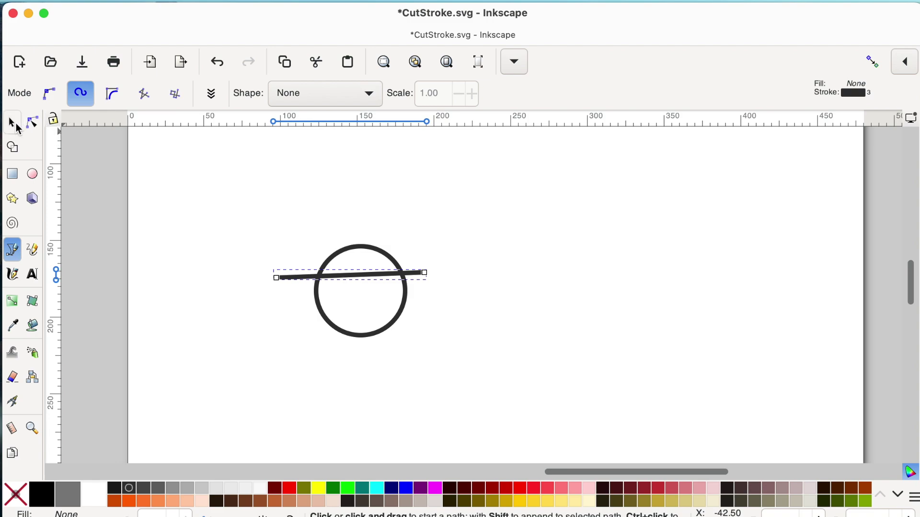
{"action": "left_click", "coordinate": [16, 125]}
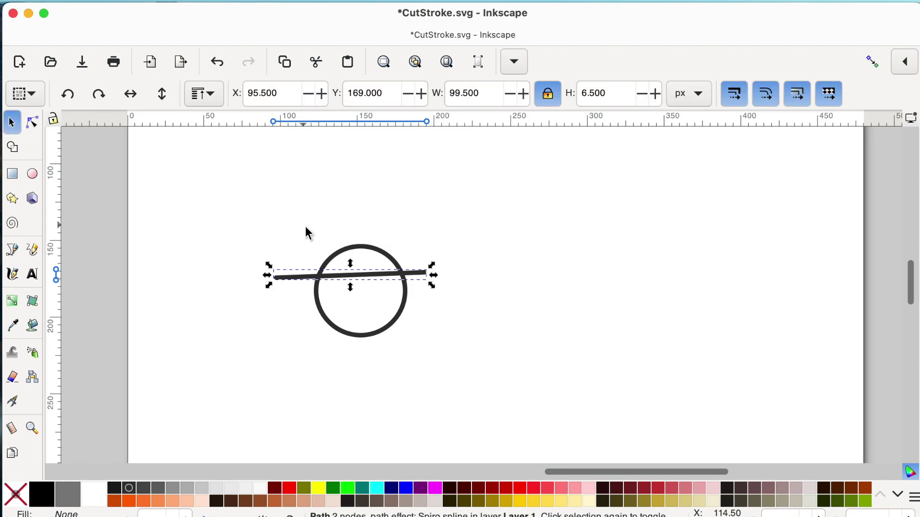
{"action": "left_click", "coordinate": [350, 253], "text": "shift"}
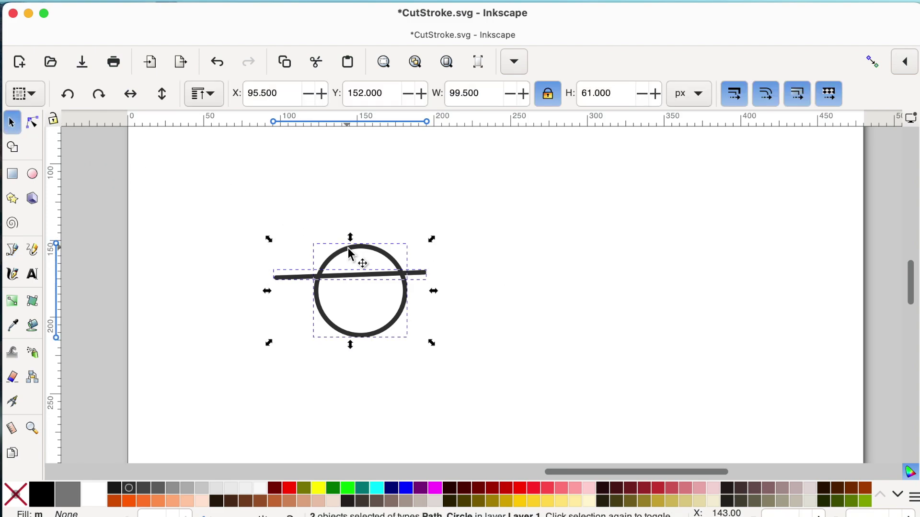
{"action": "left_click", "coordinate": [222, 0]}
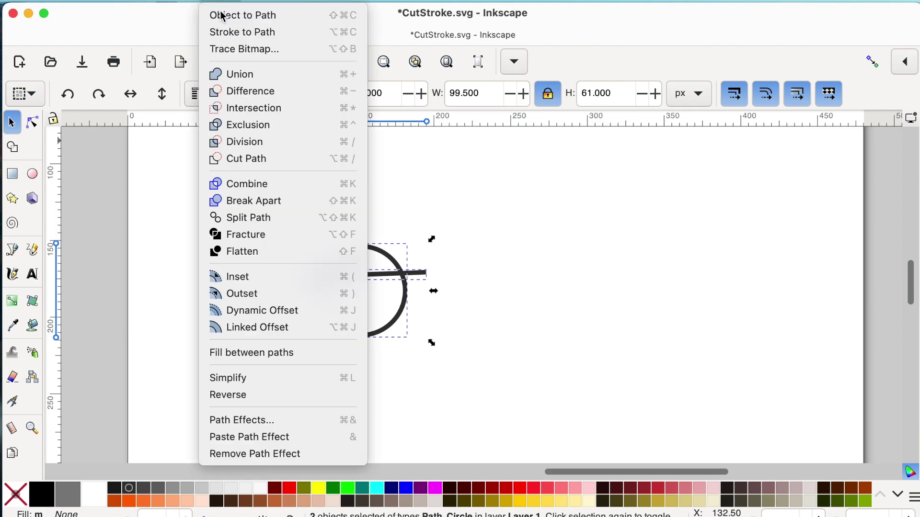
{"action": "left_click", "coordinate": [257, 158]}
{"action": "left_click", "coordinate": [495, 268]}
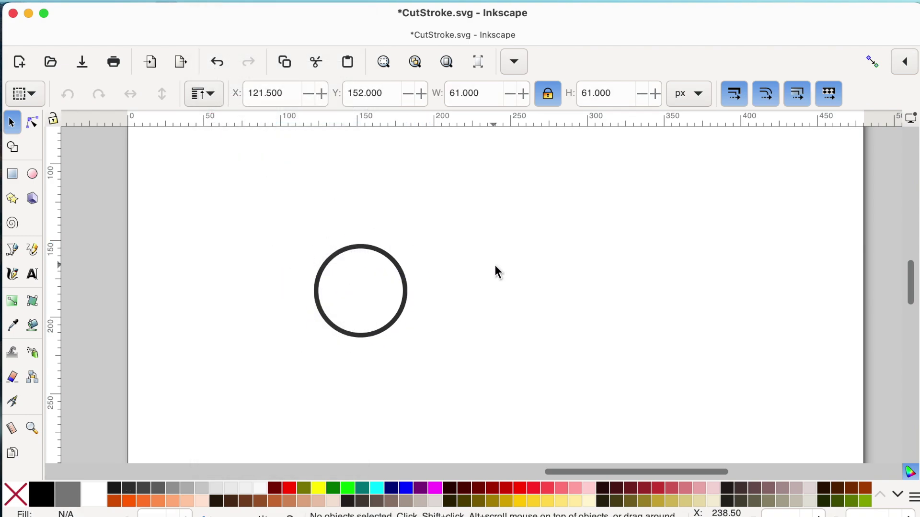
{"action": "left_click_drag", "start_coordinate": [386, 259], "coordinate": [394, 248]}
{"action": "left_click", "coordinate": [394, 247]}
{"action": "left_click_drag", "start_coordinate": [401, 325], "coordinate": [394, 324]}
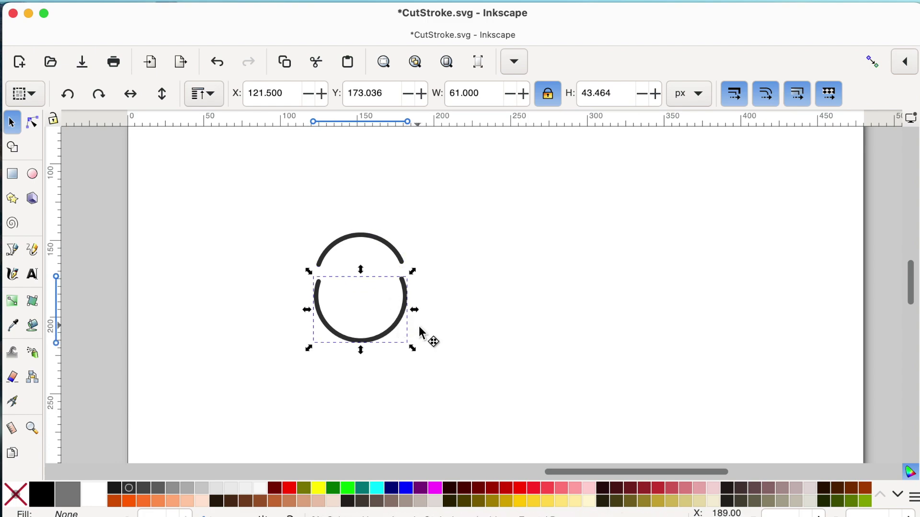
{"action": "key", "text": "ctrl+z"}
{"action": "key", "text": "ctrl+z"}
{"action": "key", "text": "ctrl+z"}
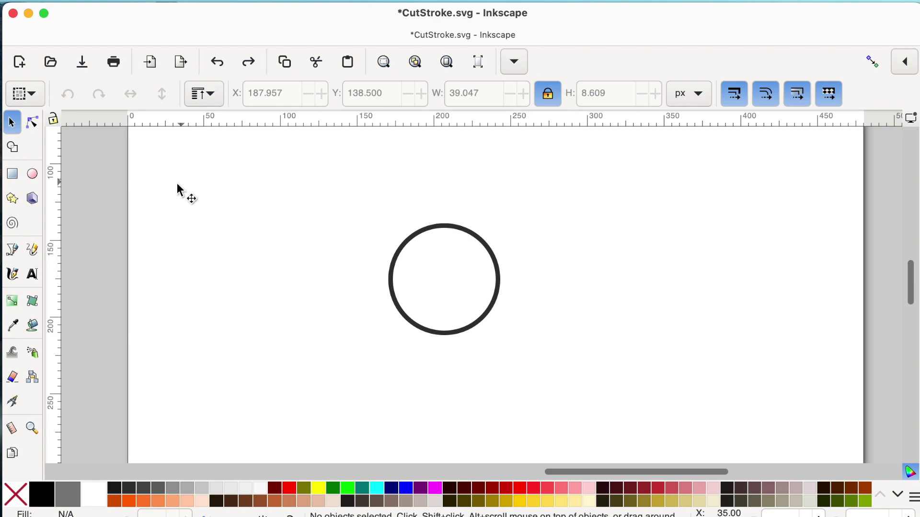
{"action": "left_click", "coordinate": [13, 201]}
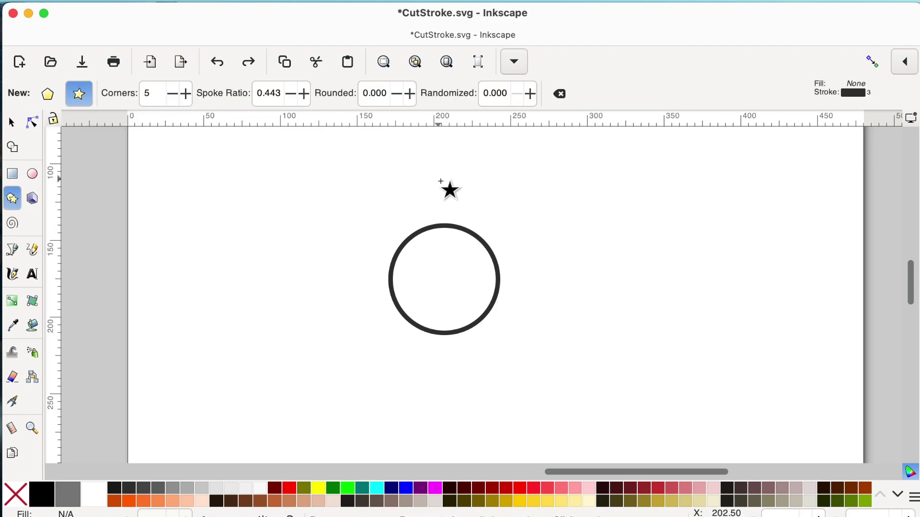
{"action": "left_click_drag", "start_coordinate": [439, 177], "coordinate": [468, 205]}
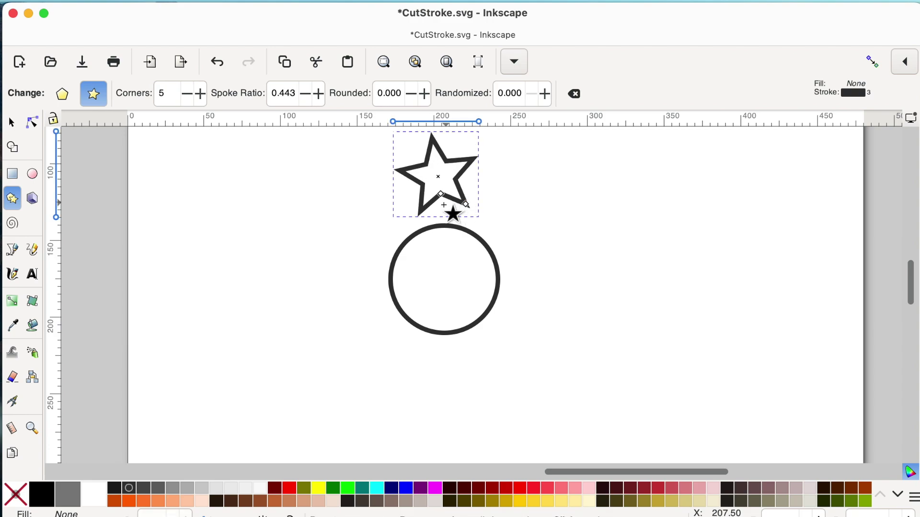
{"action": "left_click", "coordinate": [14, 126]}
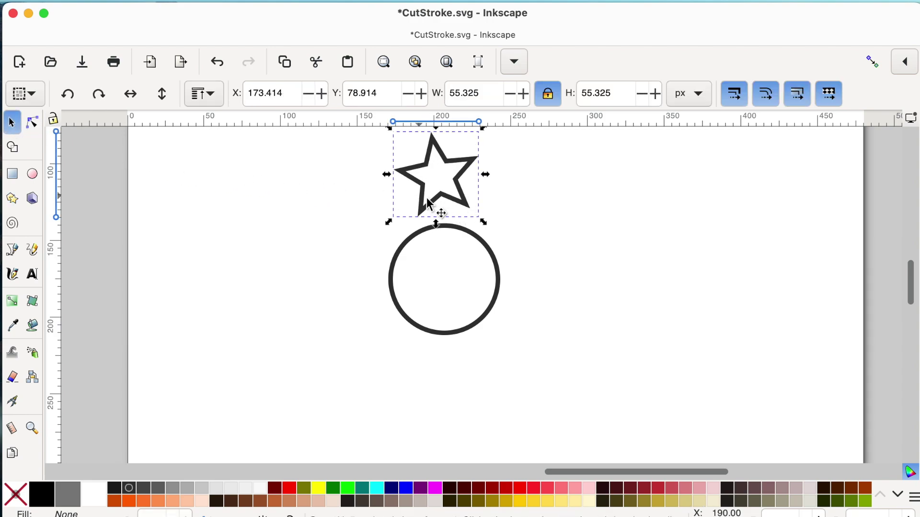
{"action": "left_click_drag", "start_coordinate": [445, 209], "coordinate": [441, 247]}
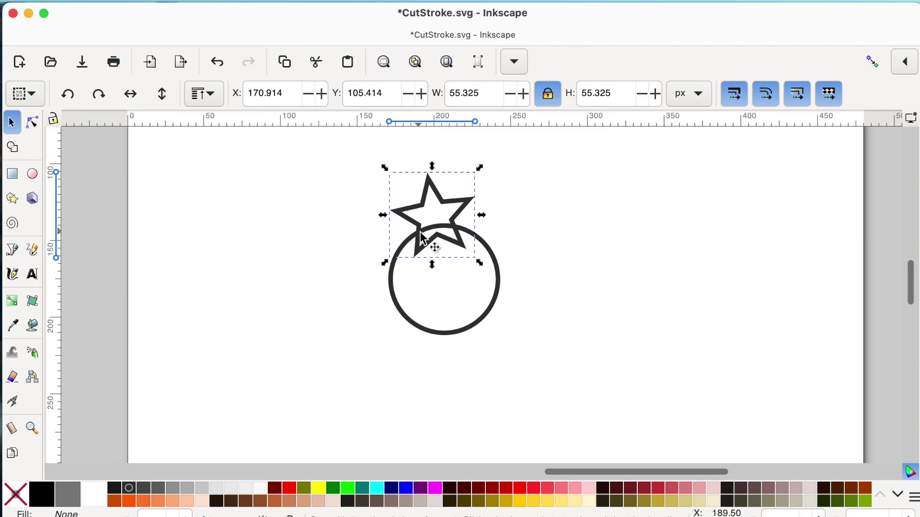
{"action": "left_click", "coordinate": [401, 311], "text": "shift"}
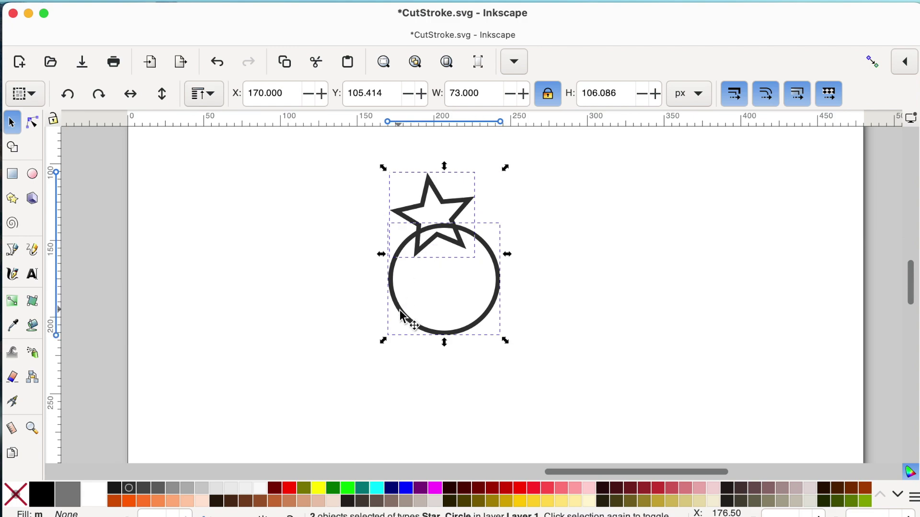
{"action": "left_click", "coordinate": [217, 2]}
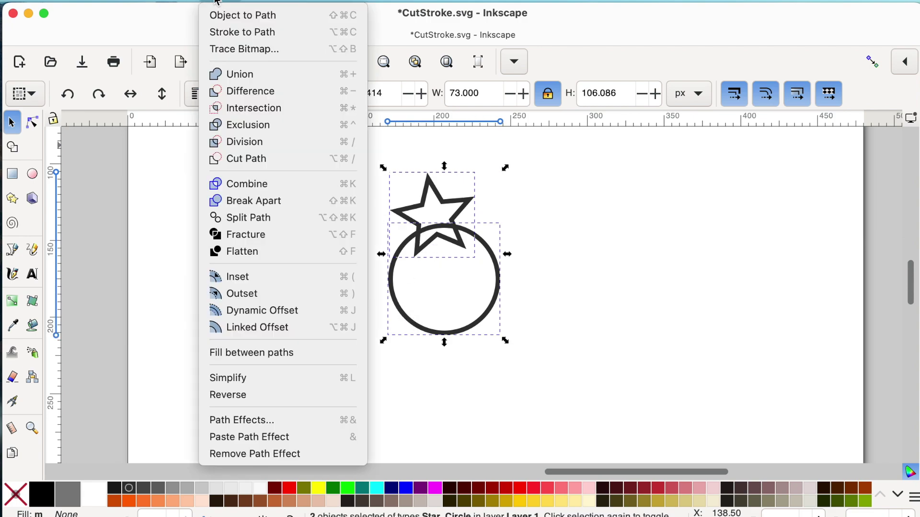
{"action": "left_click", "coordinate": [275, 161]}
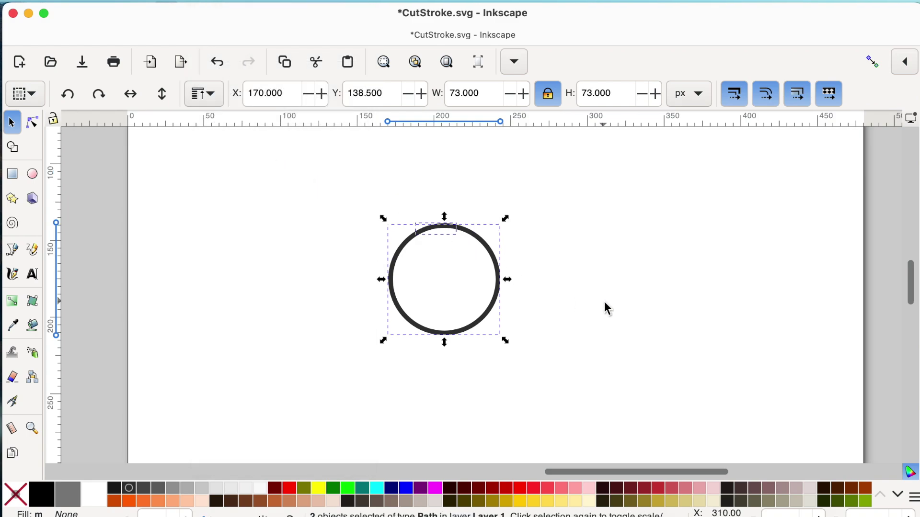
{"action": "left_click", "coordinate": [522, 248]}
{"action": "left_click_drag", "start_coordinate": [442, 230], "coordinate": [444, 221]}
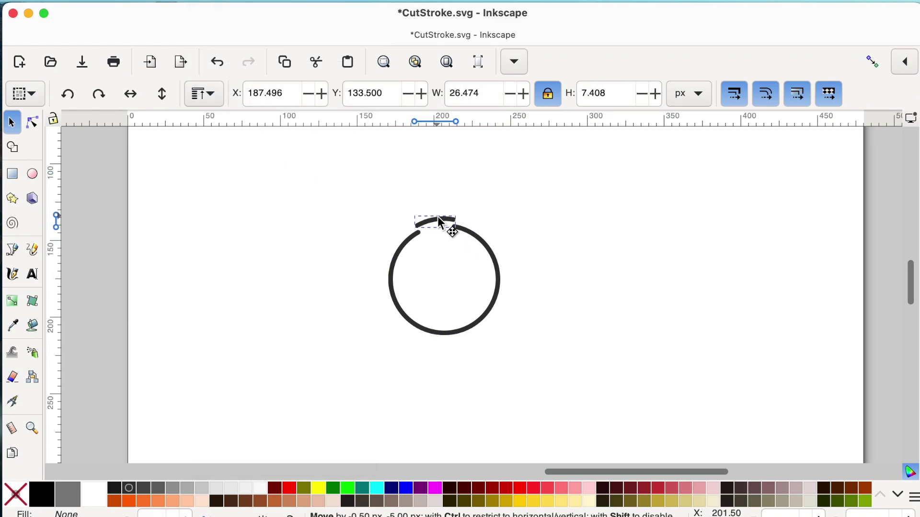
{"action": "left_click", "coordinate": [484, 248]}
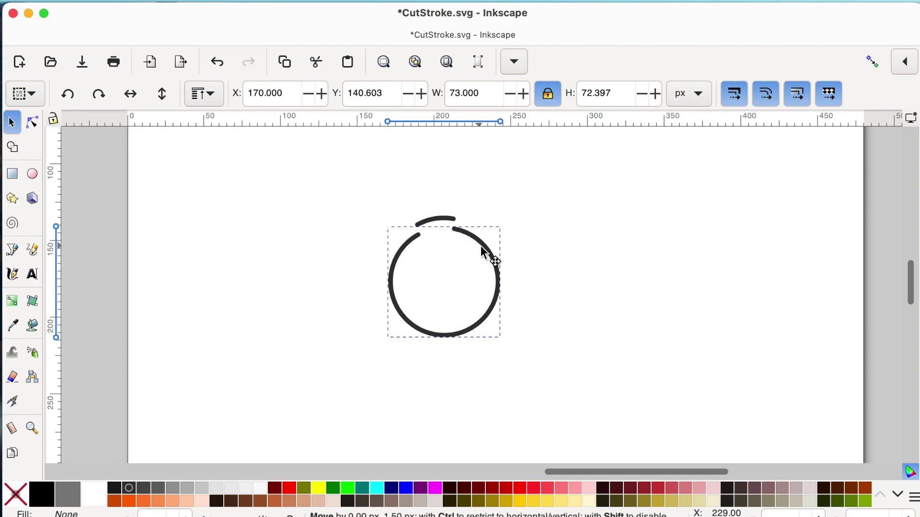
{"action": "left_click", "coordinate": [579, 268]}
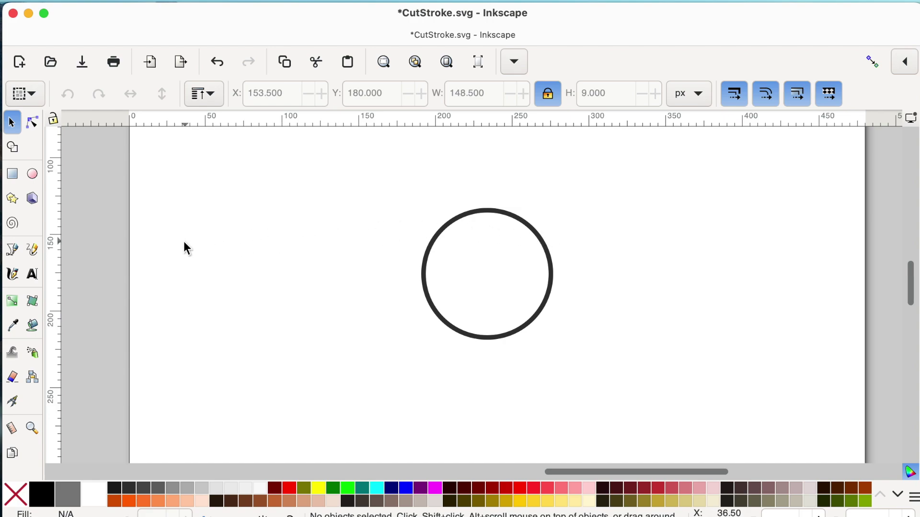
- Draw two freehand lines across the circle's upper and lower parts and select both
{"action": "left_click", "coordinate": [32, 250]}
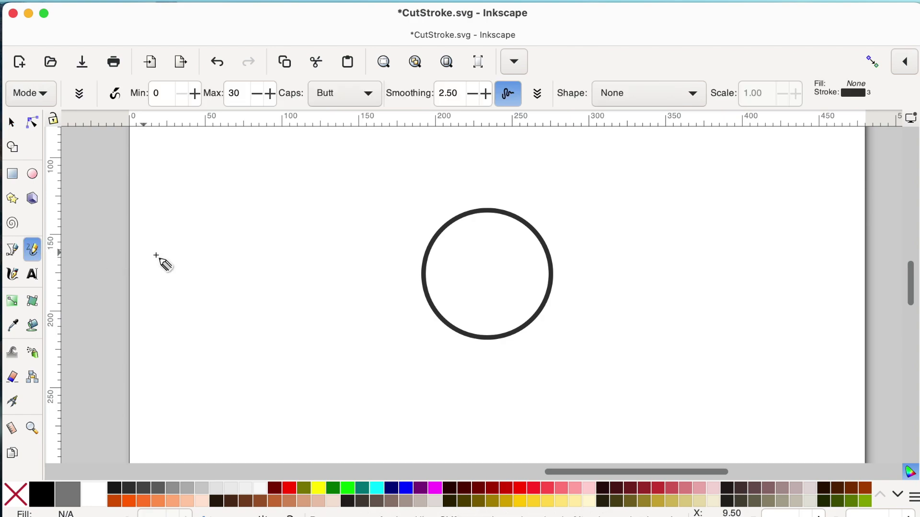
{"action": "left_click_drag", "start_coordinate": [389, 238], "coordinate": [601, 241]}
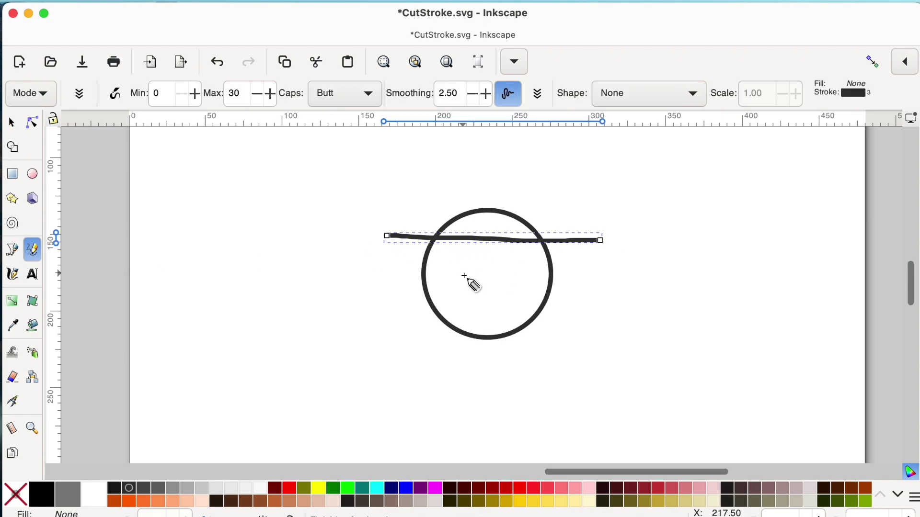
{"action": "left_click_drag", "start_coordinate": [378, 286], "coordinate": [594, 302]}
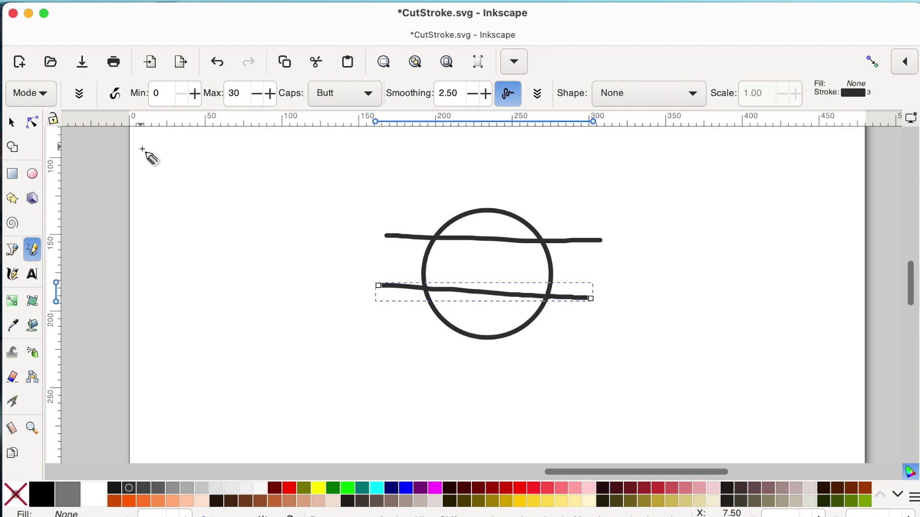
{"action": "left_click", "coordinate": [13, 124]}
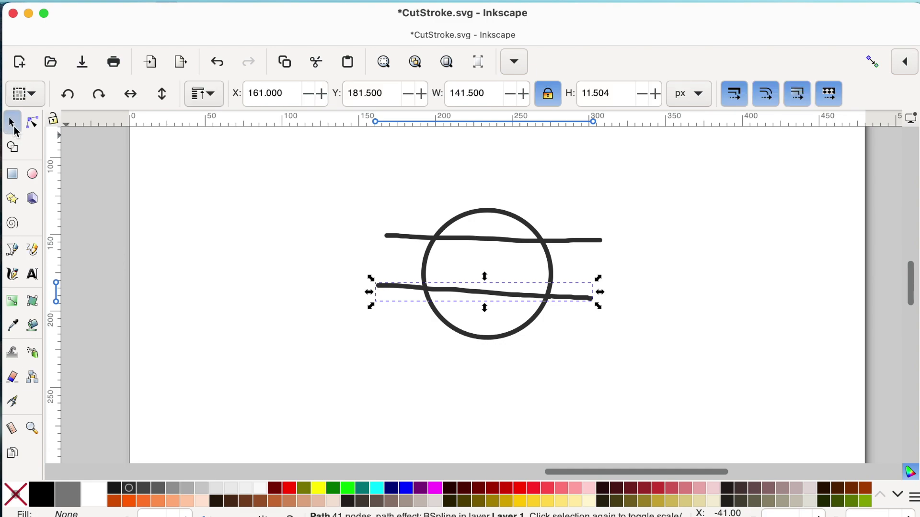
{"action": "left_click", "coordinate": [397, 241], "text": "shift"}
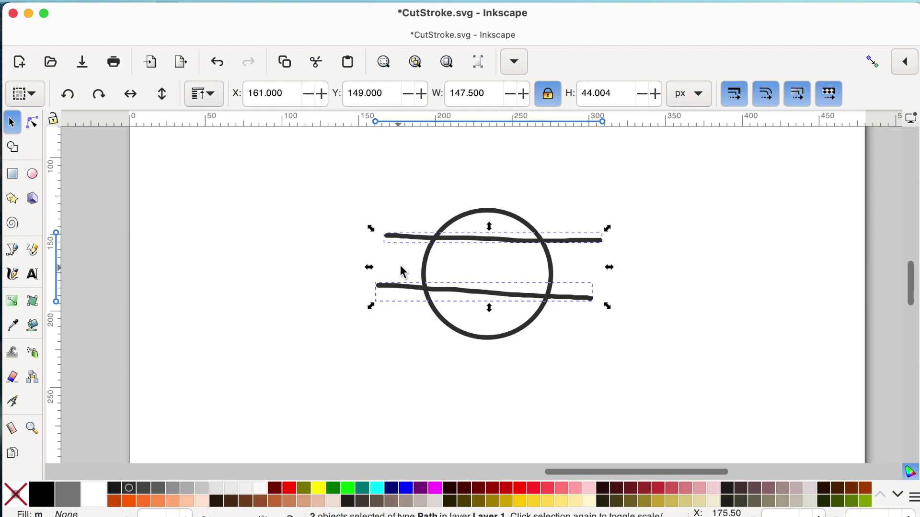
{"action": "left_click", "coordinate": [225, 1]}
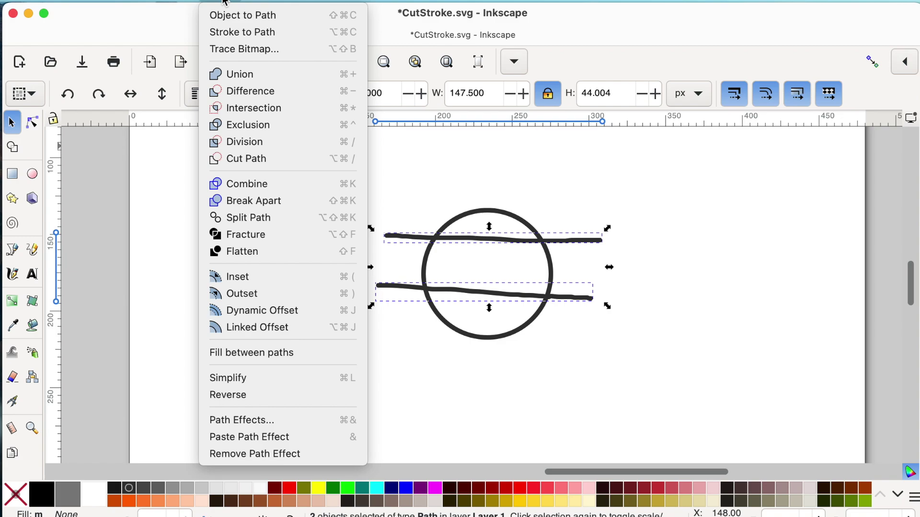
- Combine the two lines into one path and cut the circle along them with Cut Path
{"action": "left_click", "coordinate": [257, 190]}
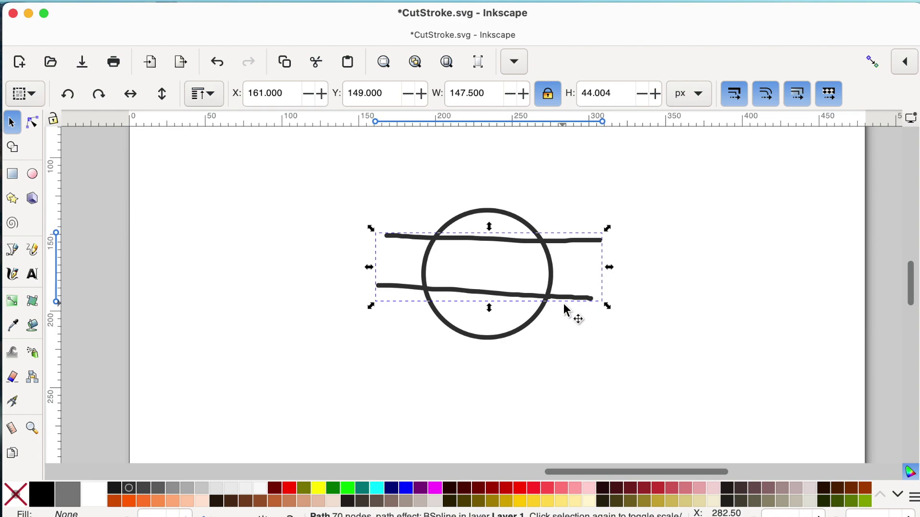
{"action": "left_click", "coordinate": [516, 218], "text": "shift"}
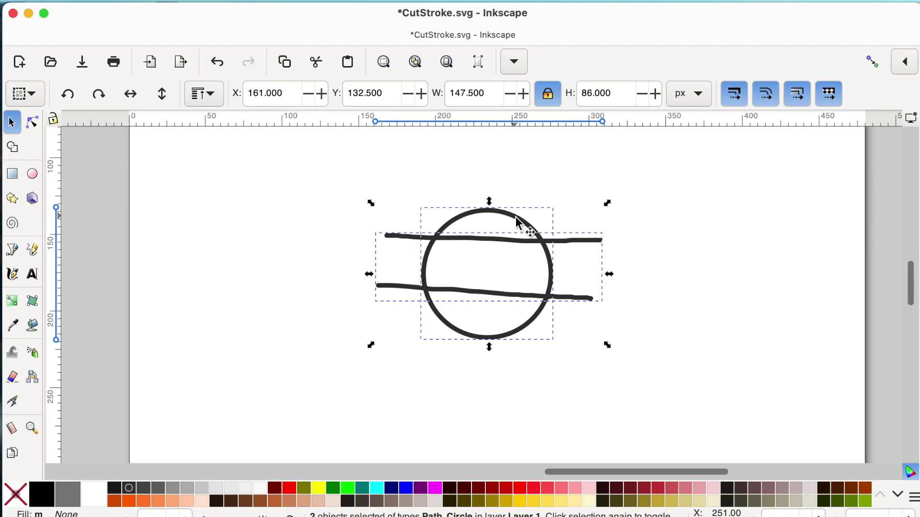
{"action": "left_click", "coordinate": [223, 2]}
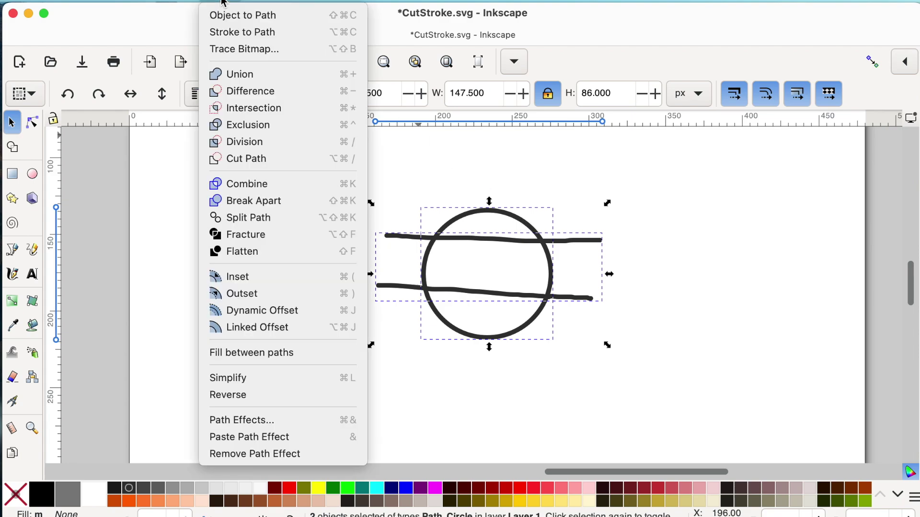
{"action": "left_click", "coordinate": [267, 163]}
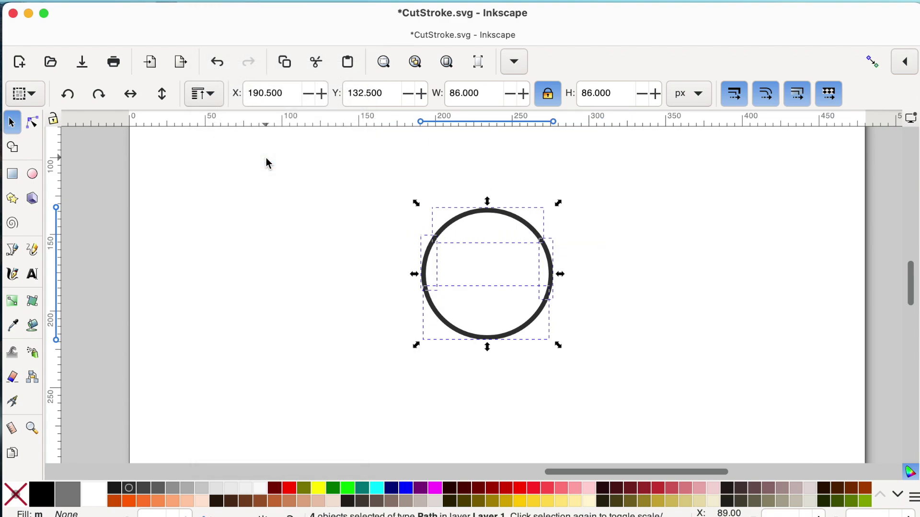
- Drag the top arc upward and the bottom arc downward, away from the rest
{"action": "left_click", "coordinate": [621, 267]}
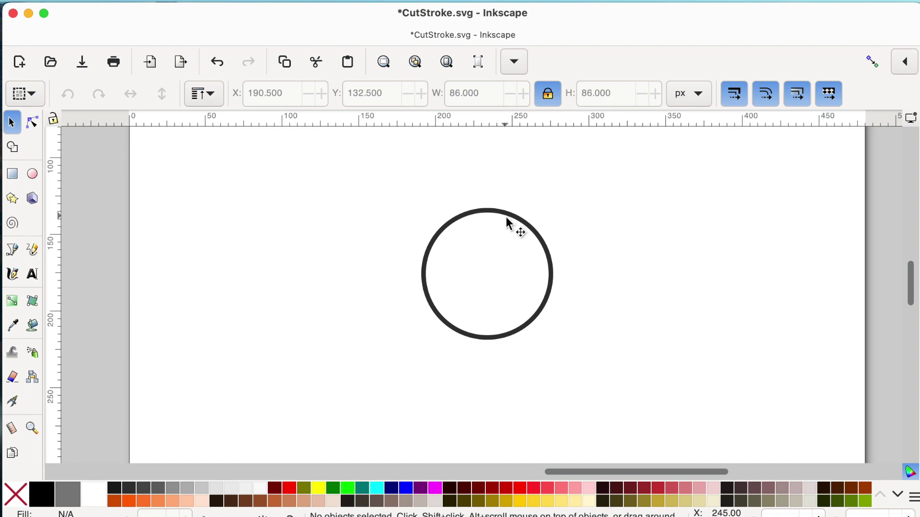
{"action": "left_click_drag", "start_coordinate": [504, 218], "coordinate": [510, 205]}
{"action": "left_click_drag", "start_coordinate": [509, 338], "coordinate": [506, 355]}
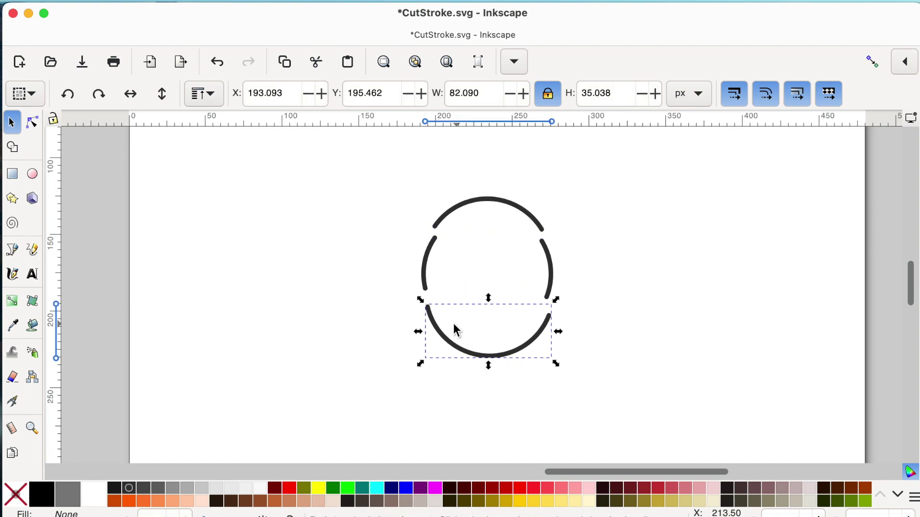